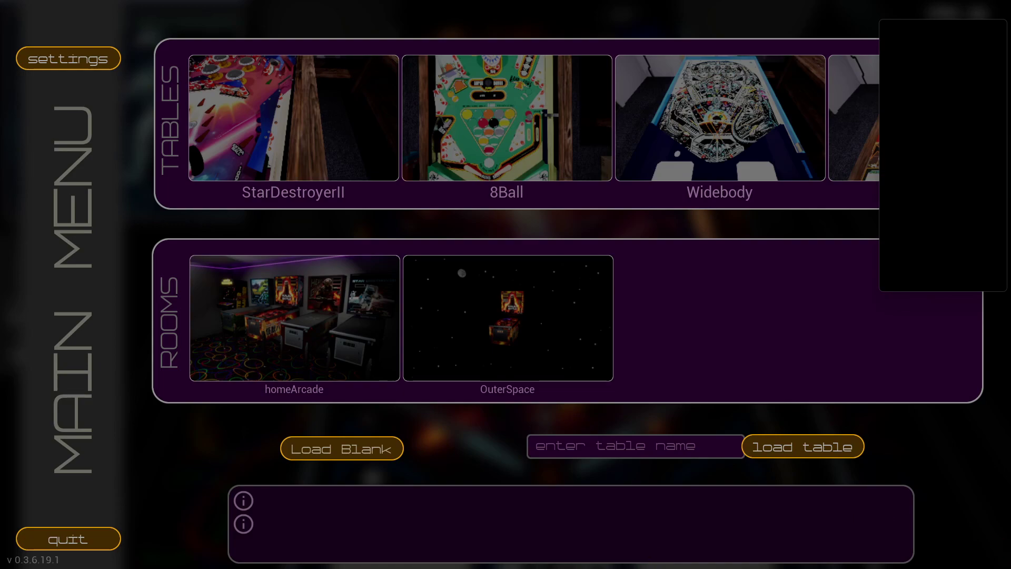
Load the 8Ball table and open it for editing.
drag(940, 33, 737, 568)
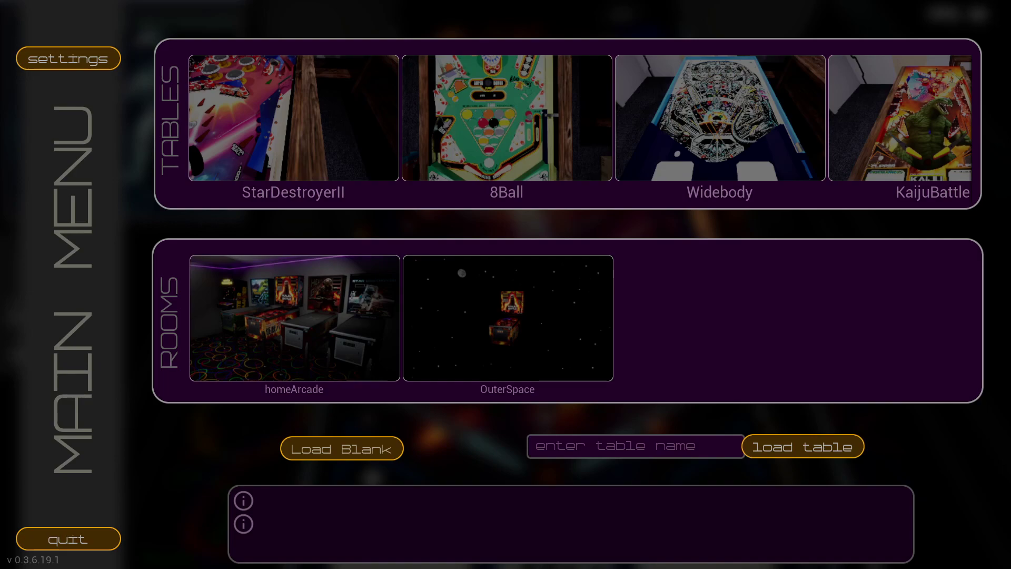
click(497, 124)
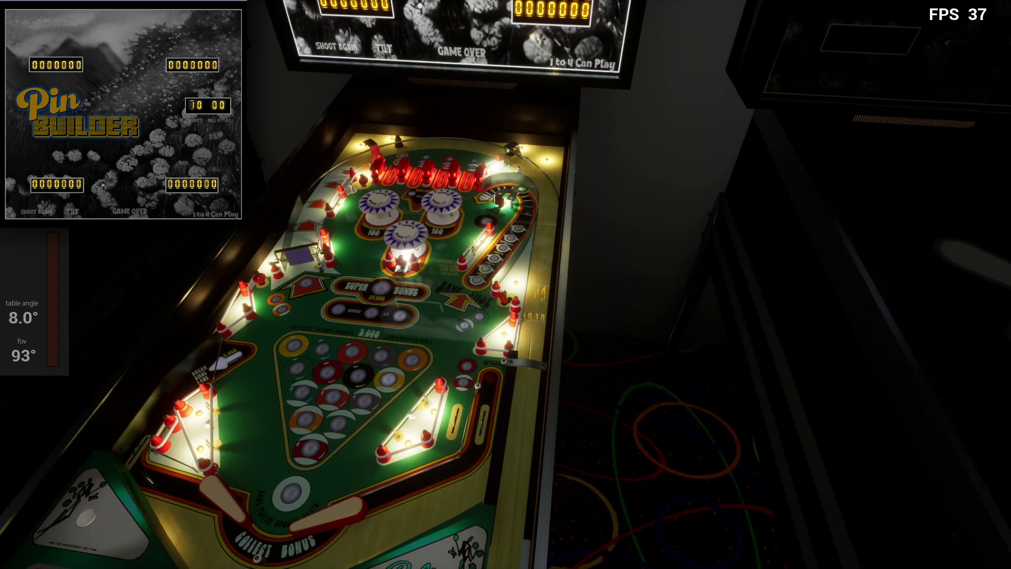
key(Escape)
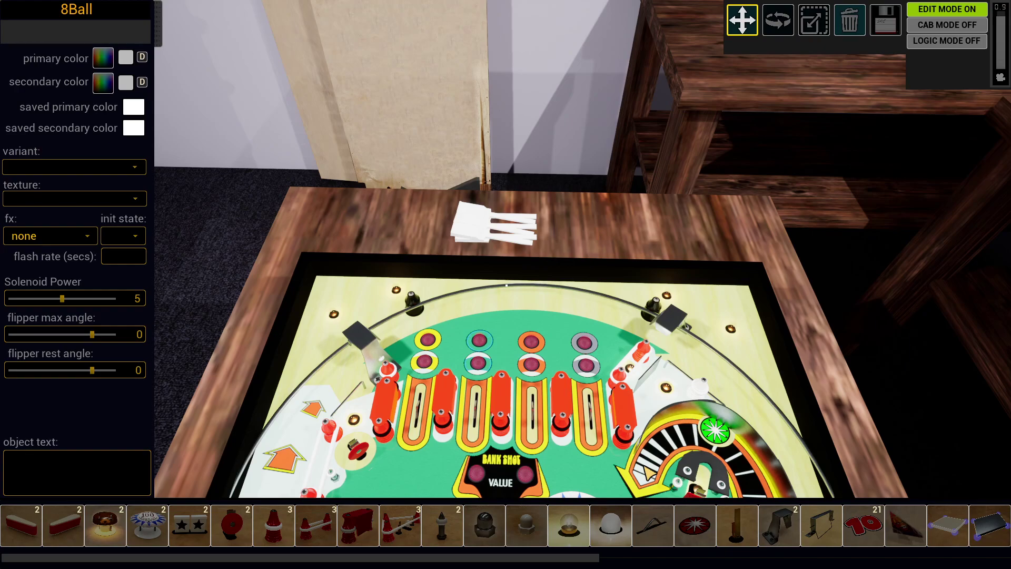
Select the metal wall guide near the upper right lanes of the 8Ball playfield and inspect the table's upper half.
click(641, 378)
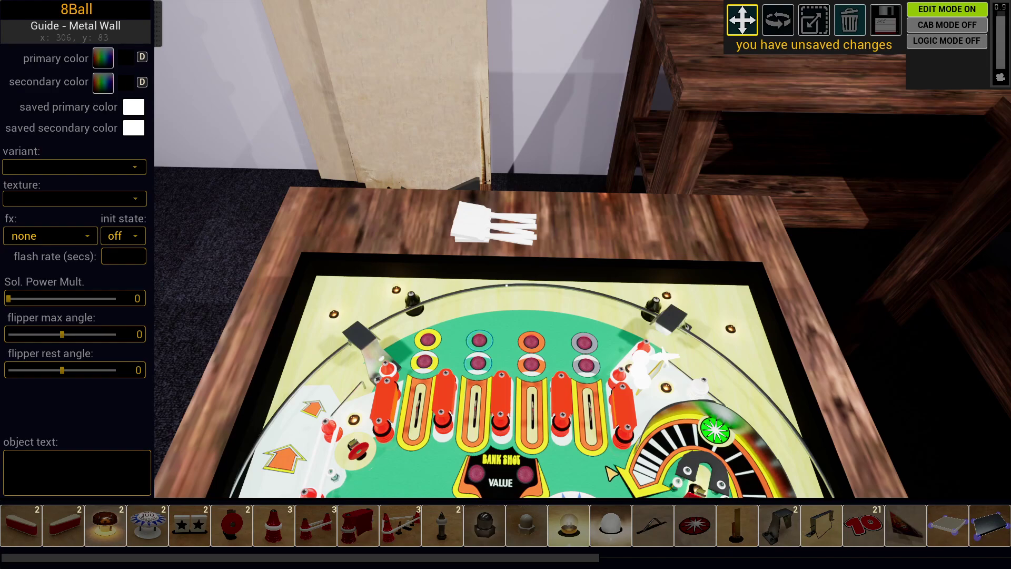
right_click(793, 441)
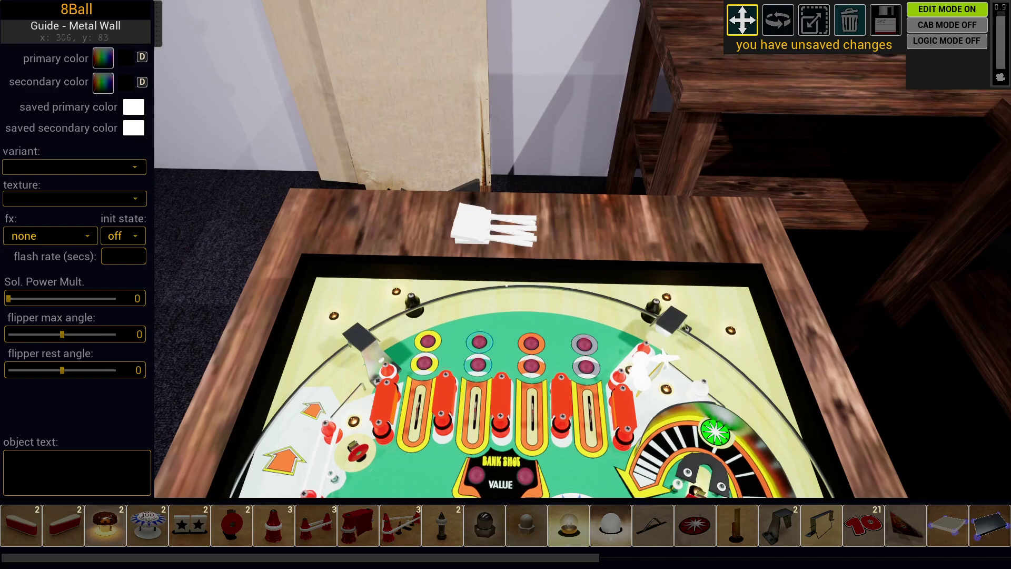
key(s)
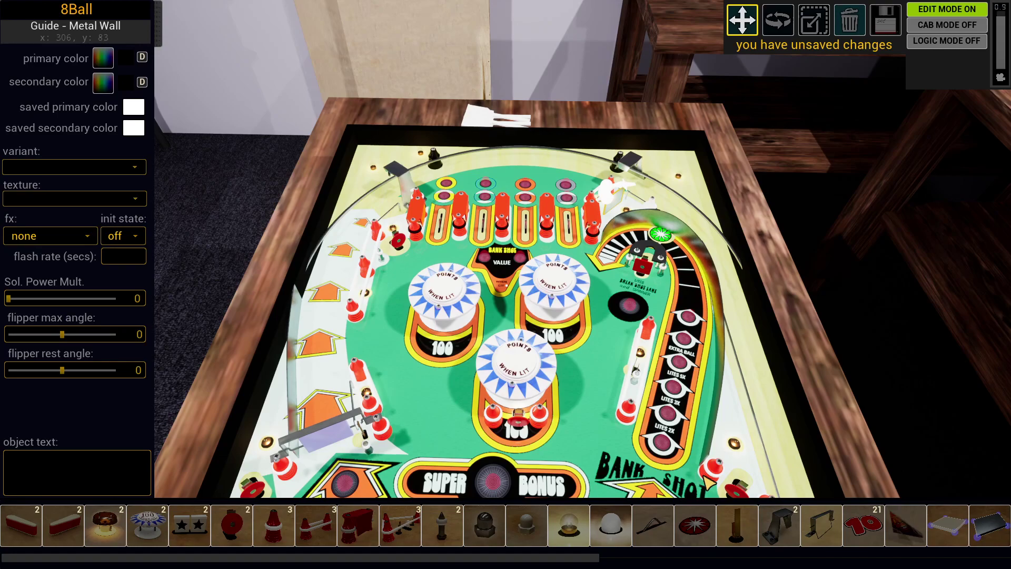
click(606, 408)
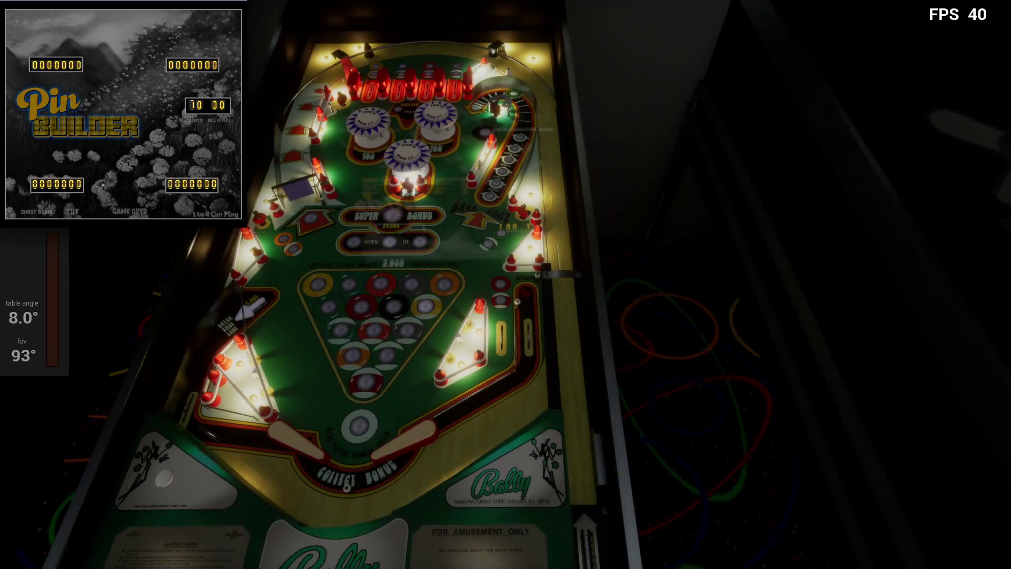
Load the StarDestroyerII table and start a one-player game.
key(Escape)
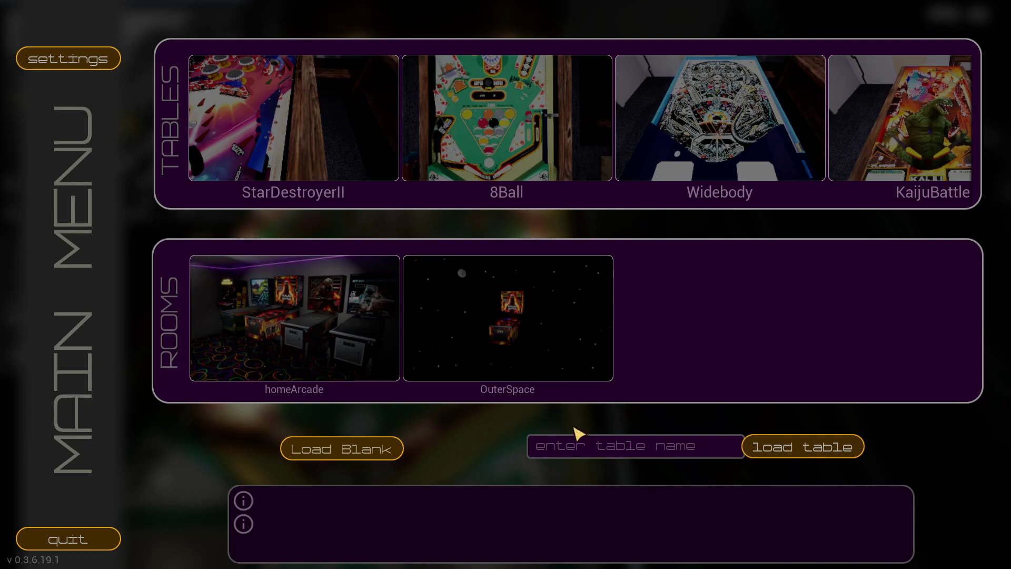
click(309, 169)
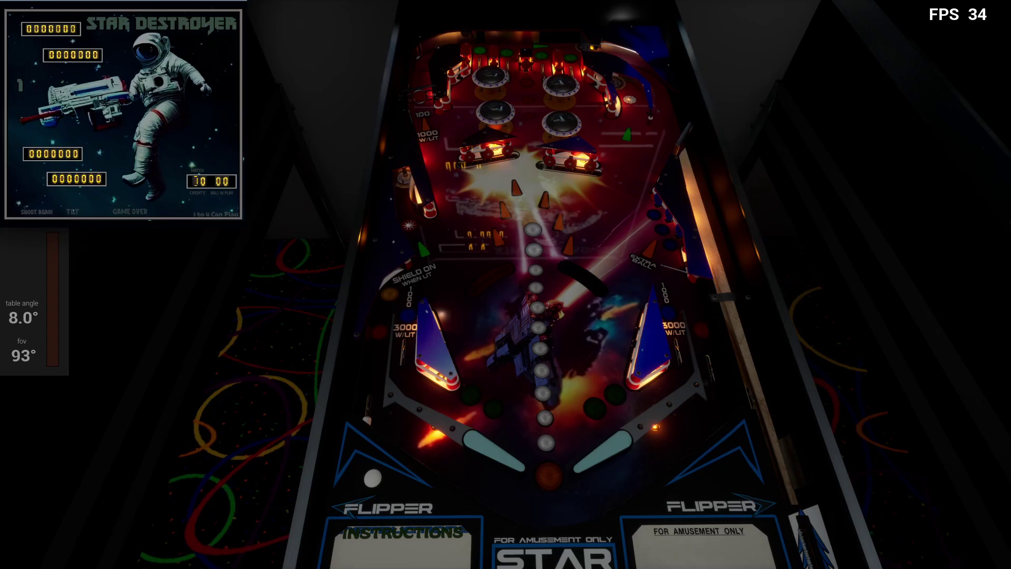
key(1)
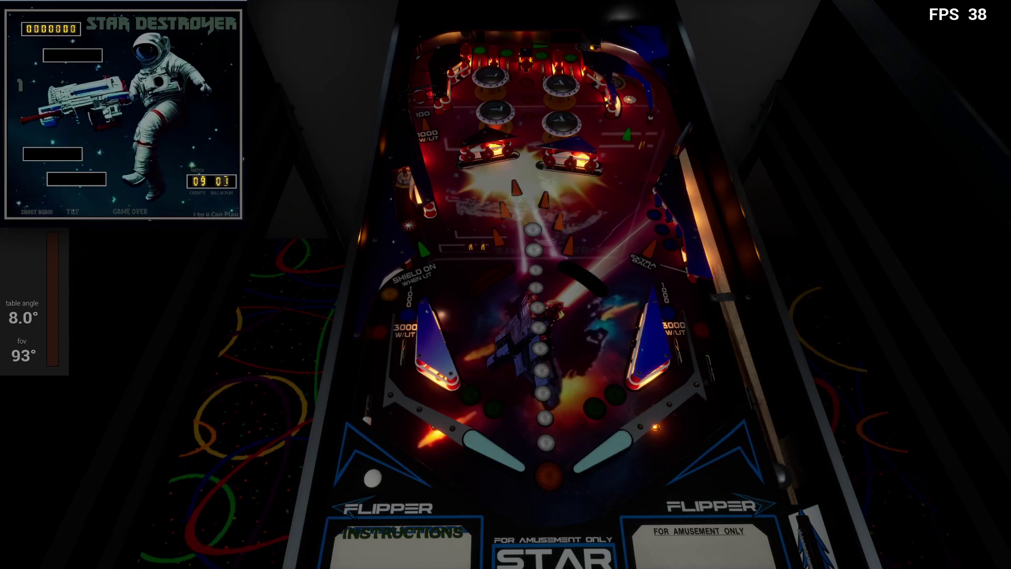
Switch the table to edit mode and delete the long stretchy posts between the right blue plastic and the shooter lane.
key(Return)
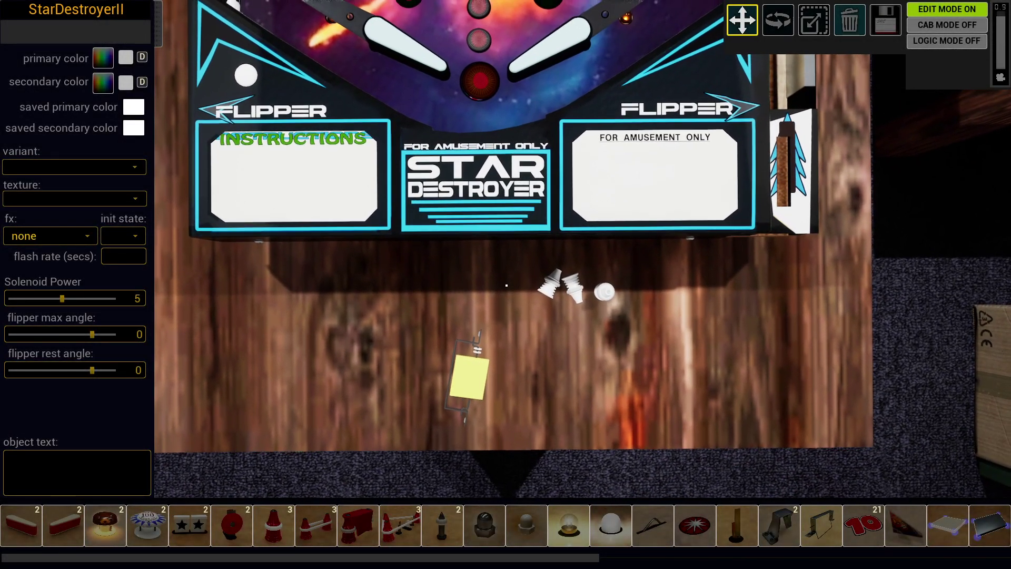
key(w)
key(w)
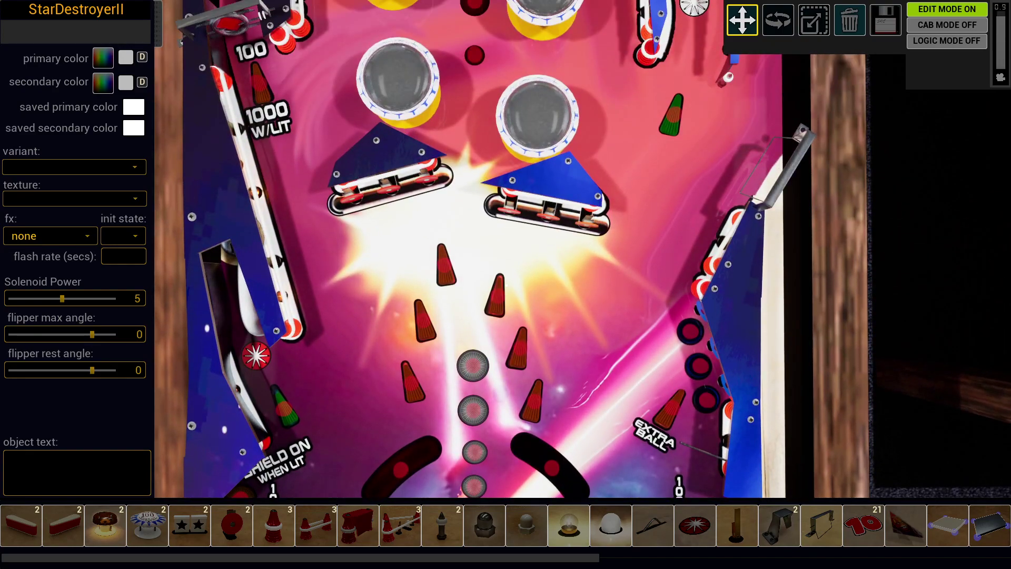
key(d)
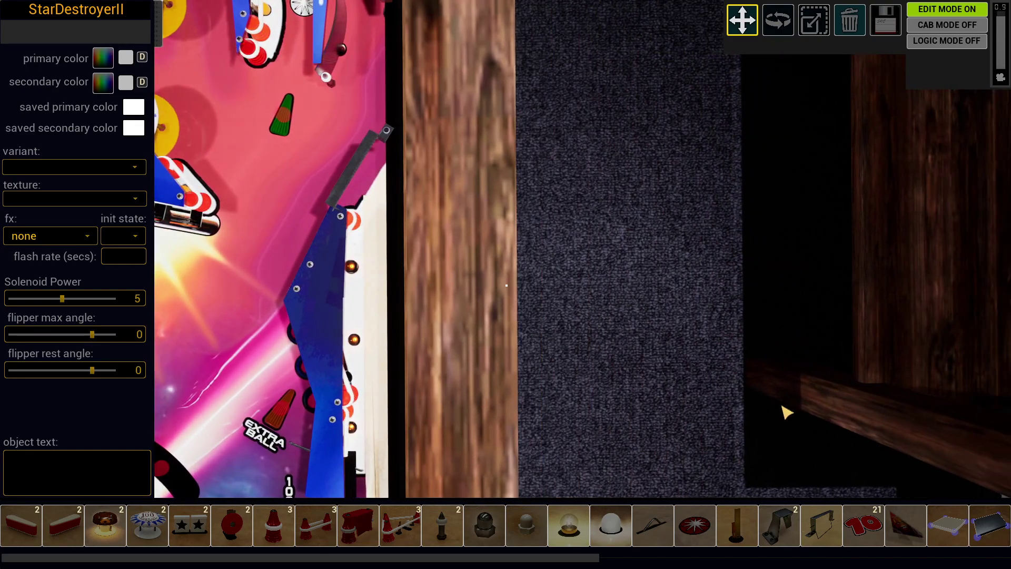
click(353, 397)
drag(353, 397, 378, 384)
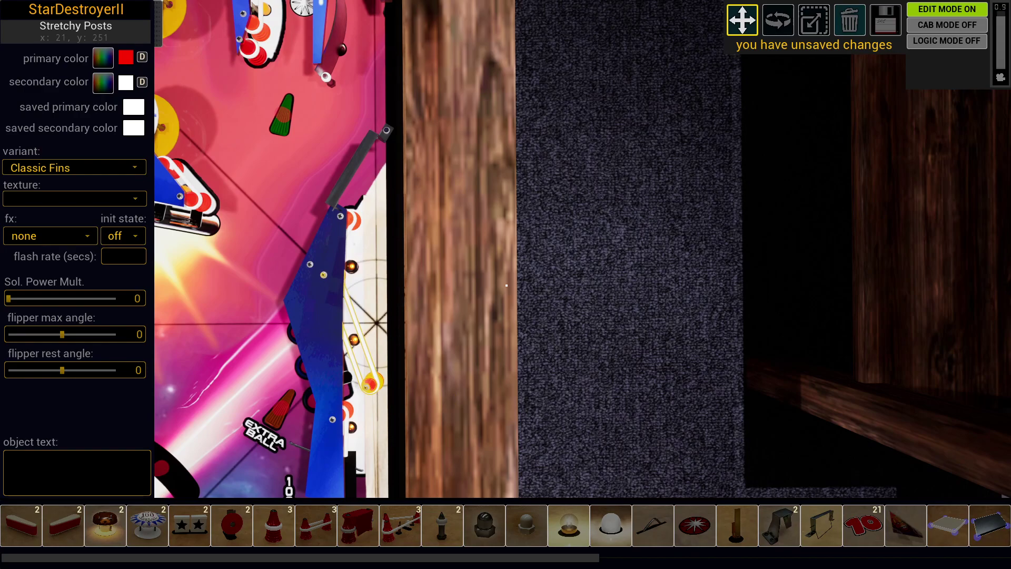
drag(378, 384, 379, 386)
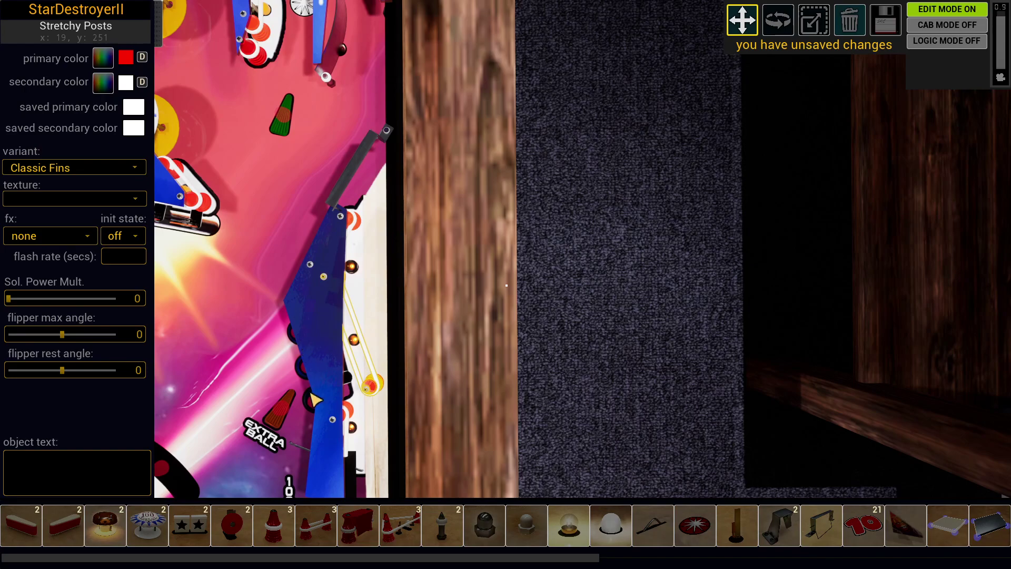
drag(366, 394, 367, 394)
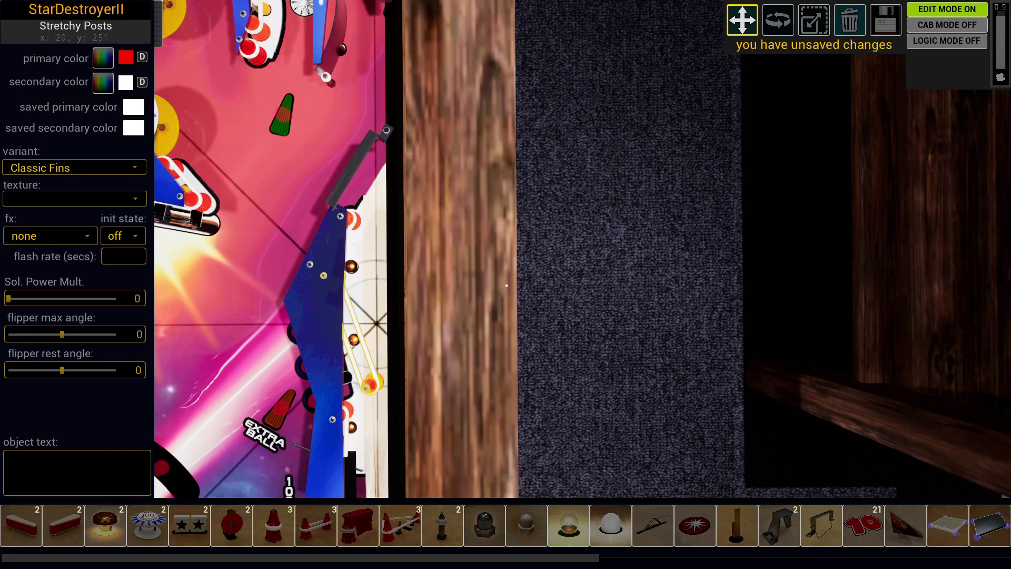
drag(380, 329, 380, 330)
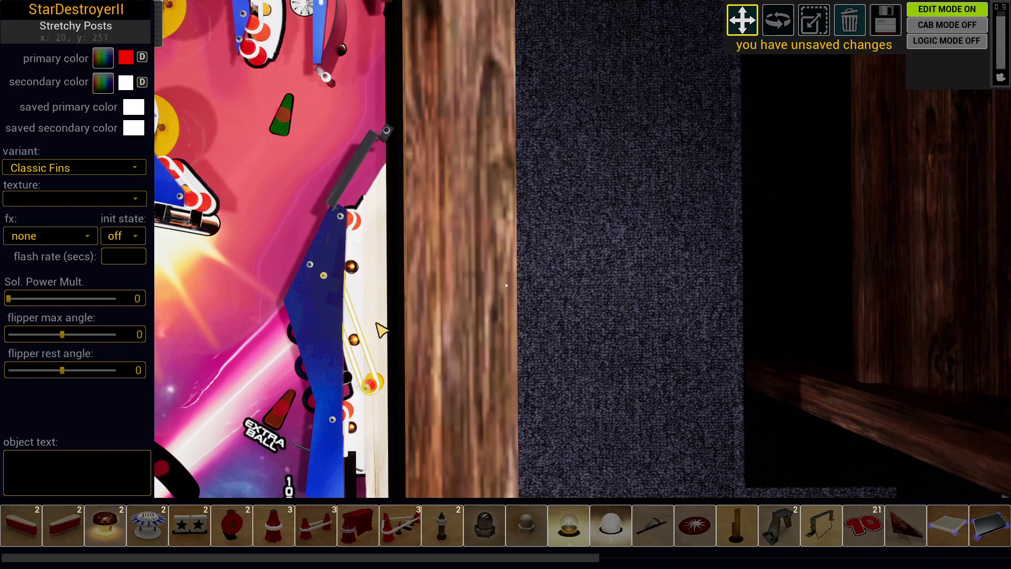
key(Delete)
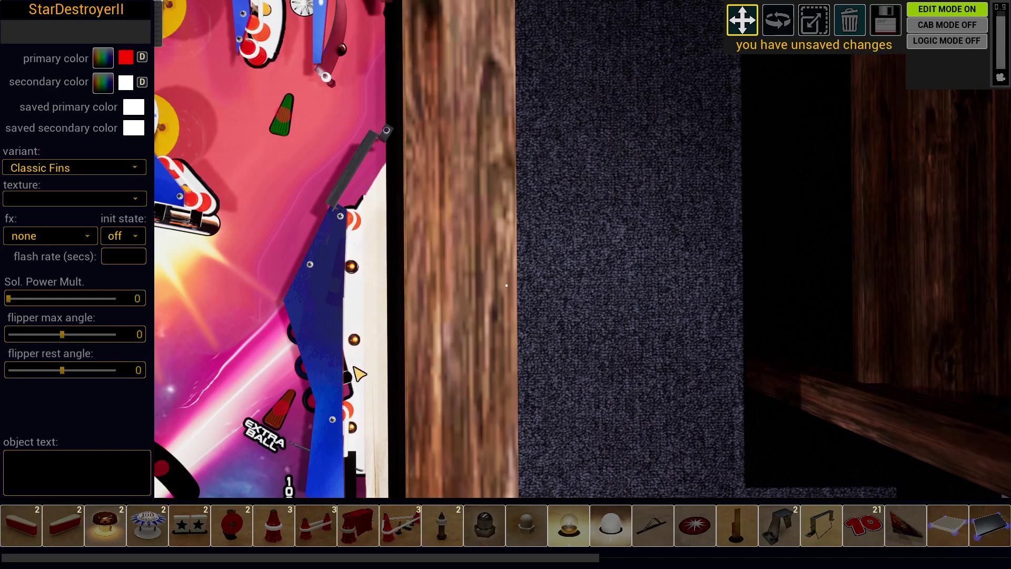
Move the upper stretchy posts out from under the right blue plastic to x 100, y 172, and rotate them along its slanted edge.
click(353, 223)
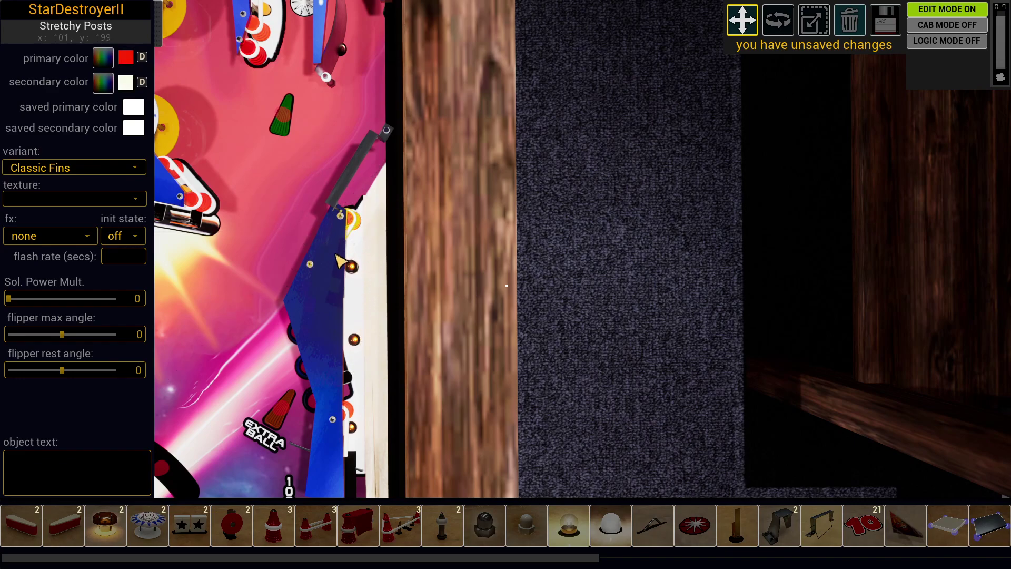
drag(352, 219, 298, 269)
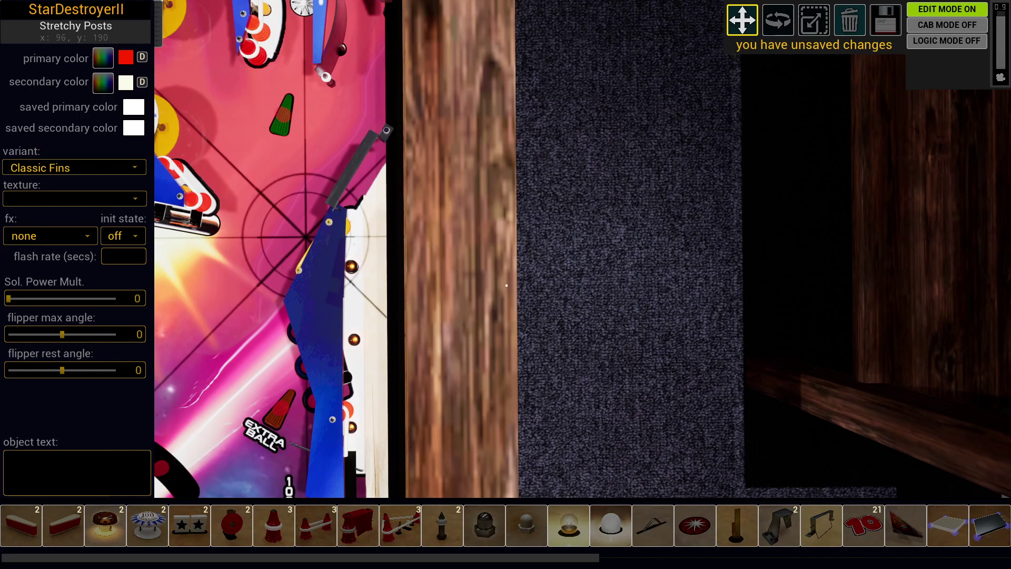
drag(298, 270, 299, 241)
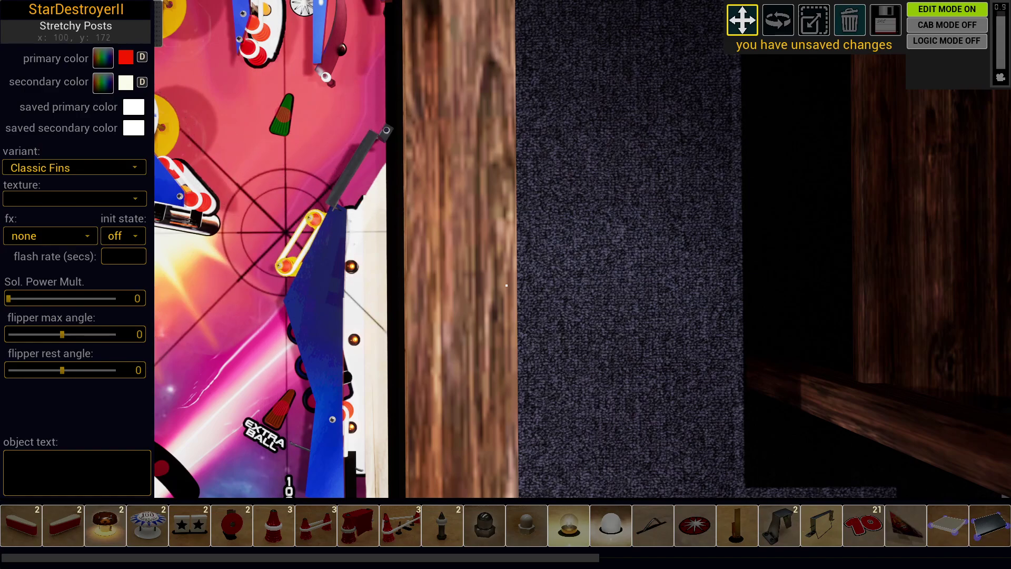
key(e)
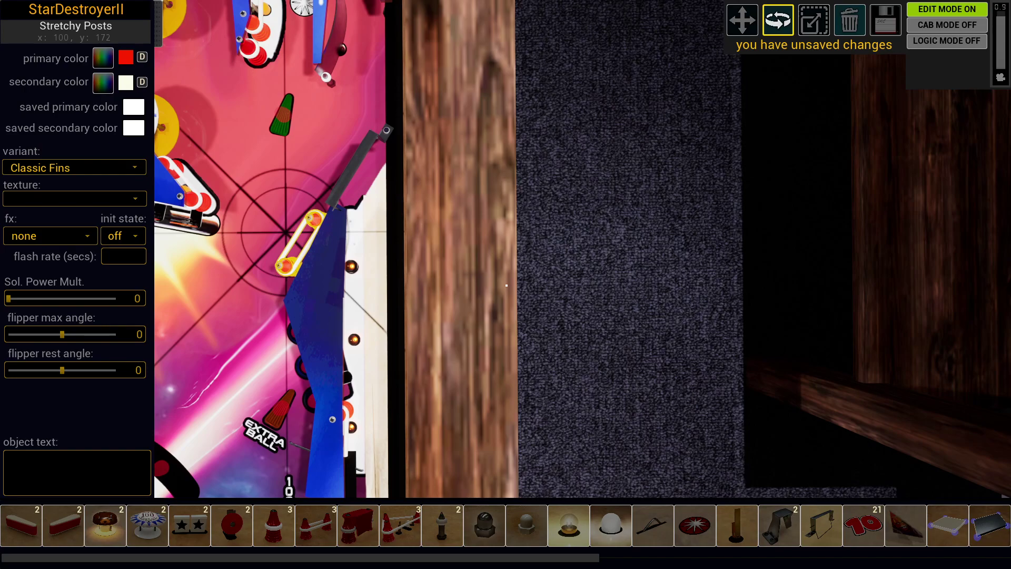
drag(300, 241, 306, 240)
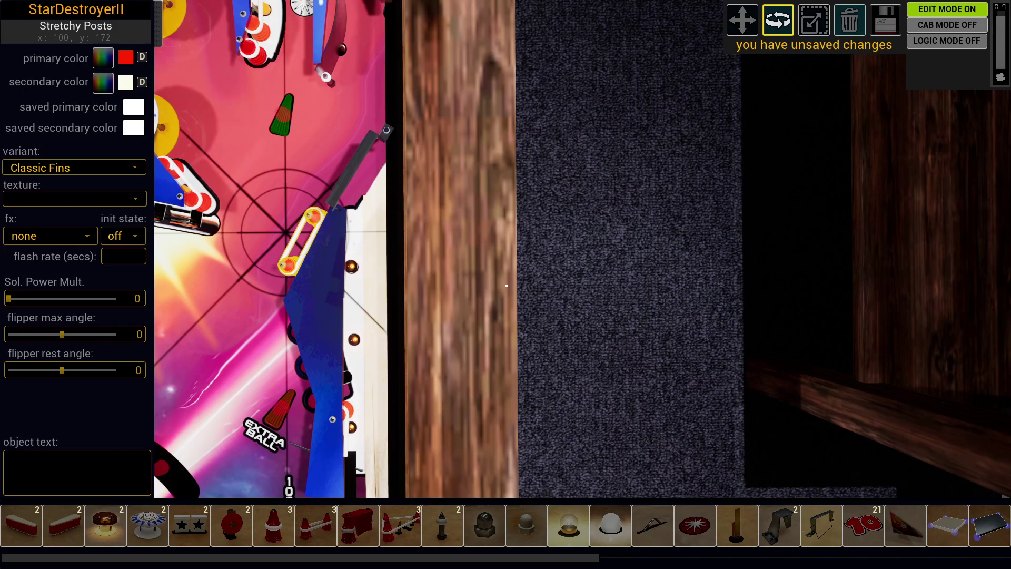
drag(315, 216, 328, 212)
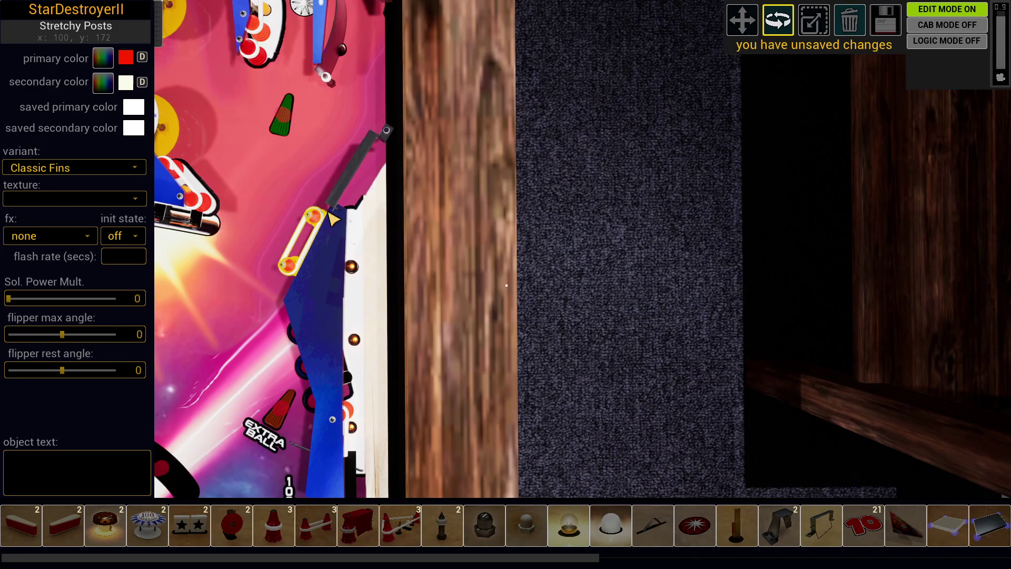
Place the stretchy posts back under the blue plastic's slanted edge at x 90, y 190, and fine-tune their rotation.
key(w)
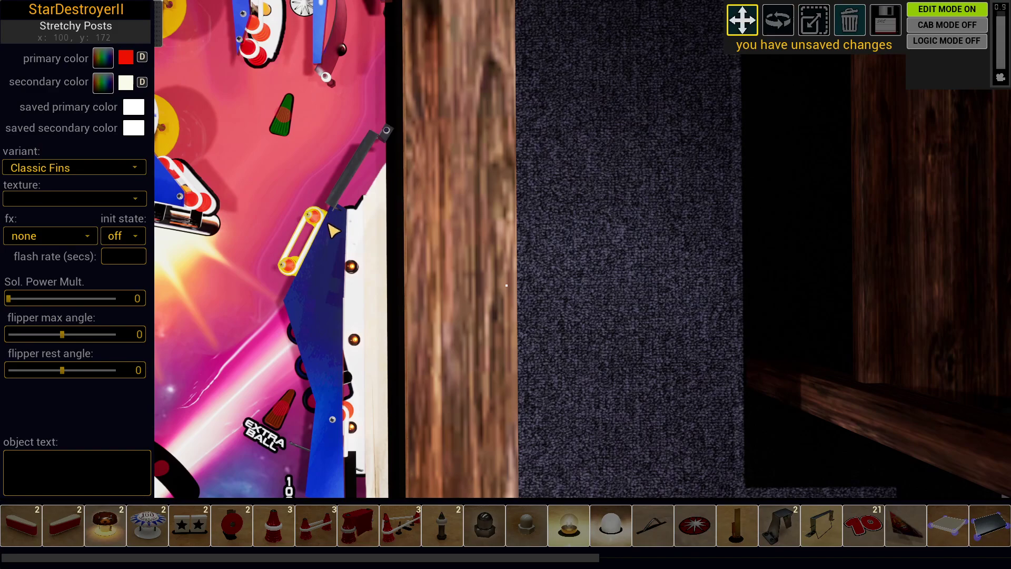
drag(316, 226, 319, 249)
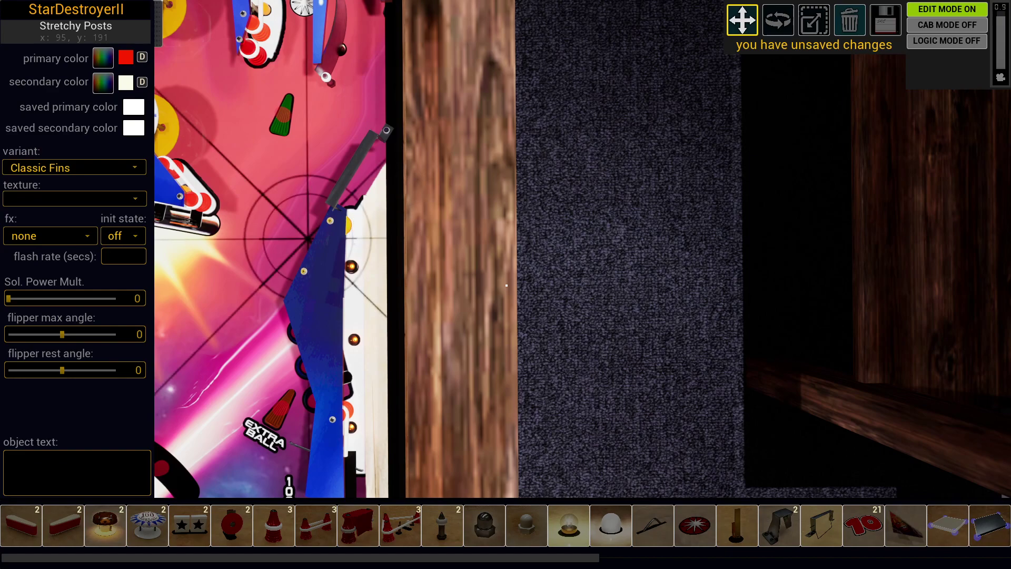
key(r)
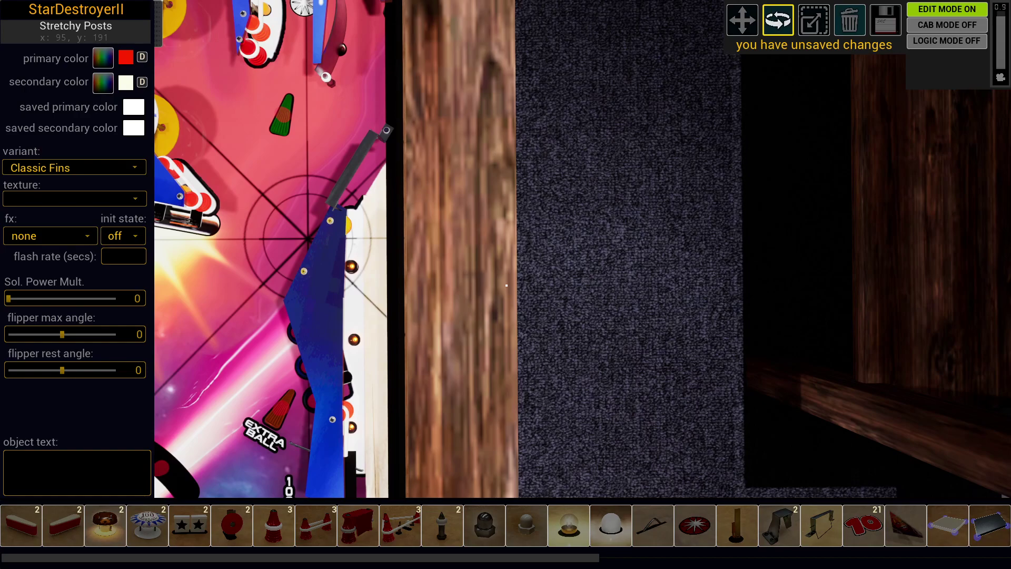
scroll(308, 239, up, 3)
scroll(308, 240, up, 3)
scroll(308, 240, up, 1)
key(w)
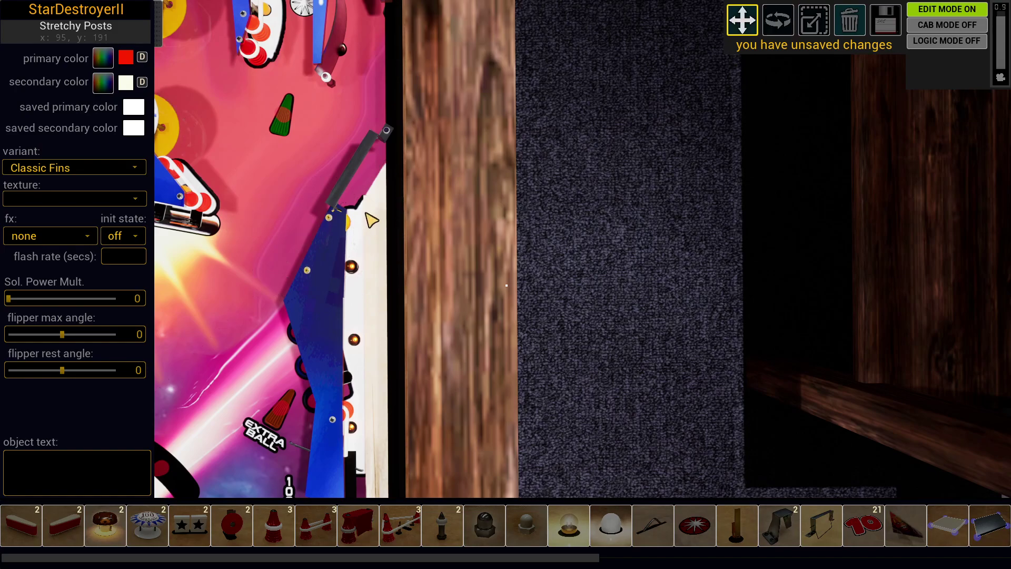
click(352, 224)
drag(308, 240, 305, 244)
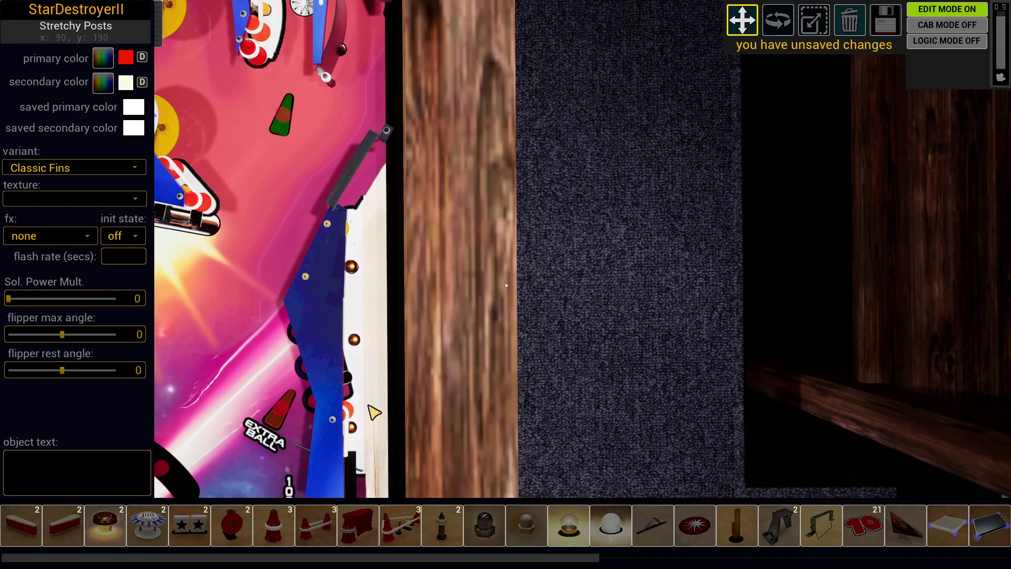
click(377, 396)
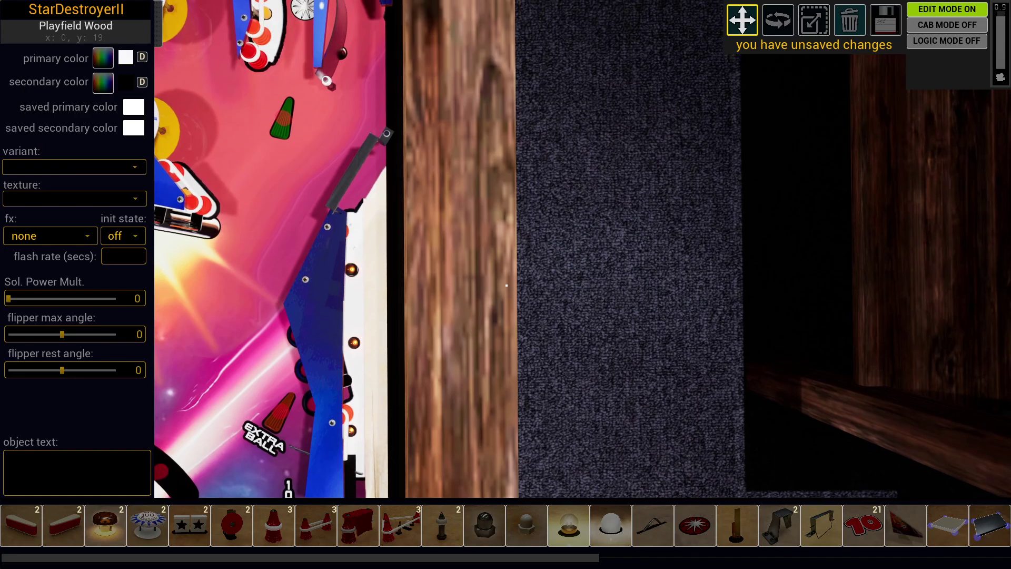
Move the lower of the two light bulbs beside the shooter lane closer to the blue plastic, at x 13, y 226.
key(w)
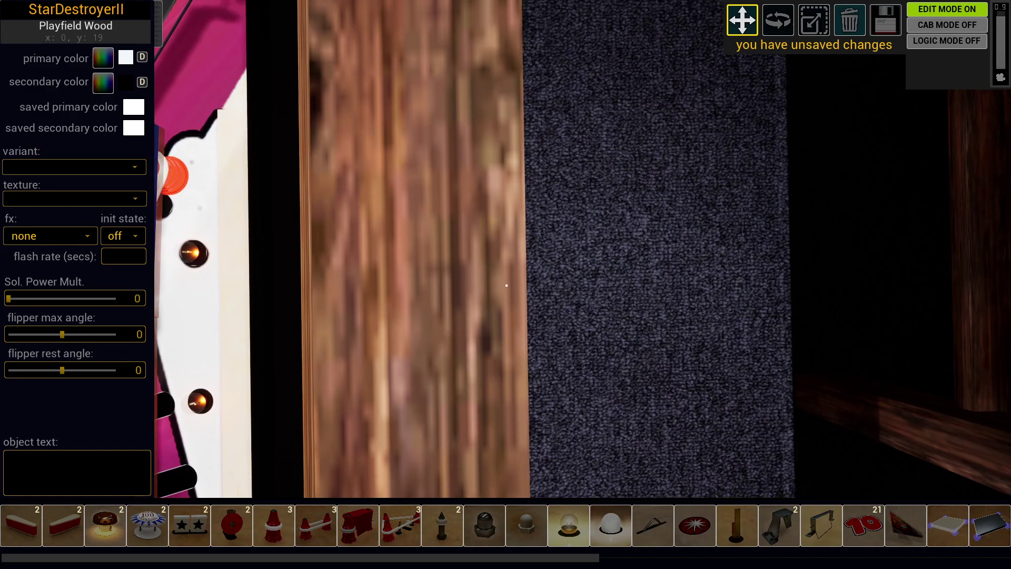
key(w)
key(s)
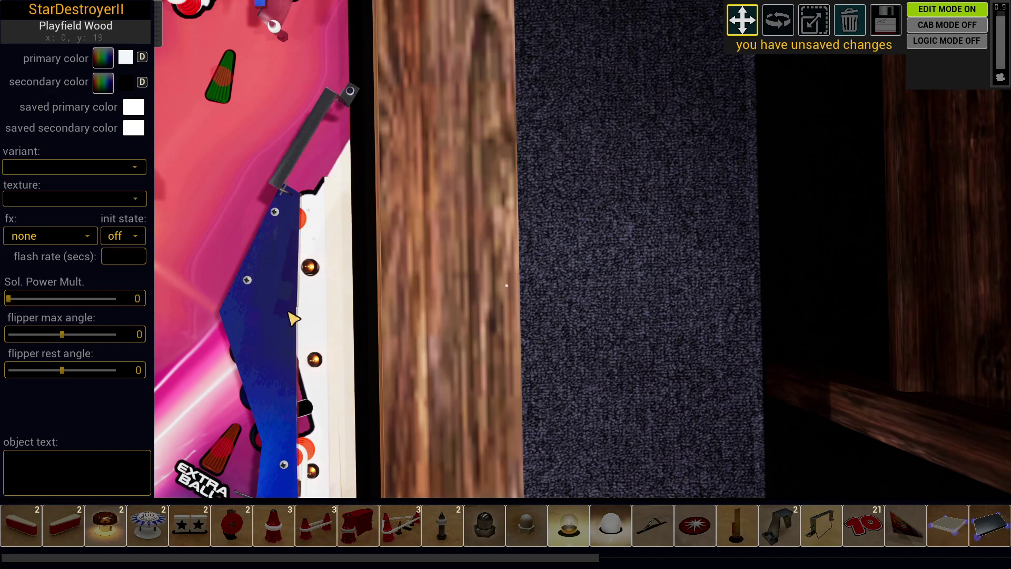
click(315, 360)
drag(285, 369, 275, 358)
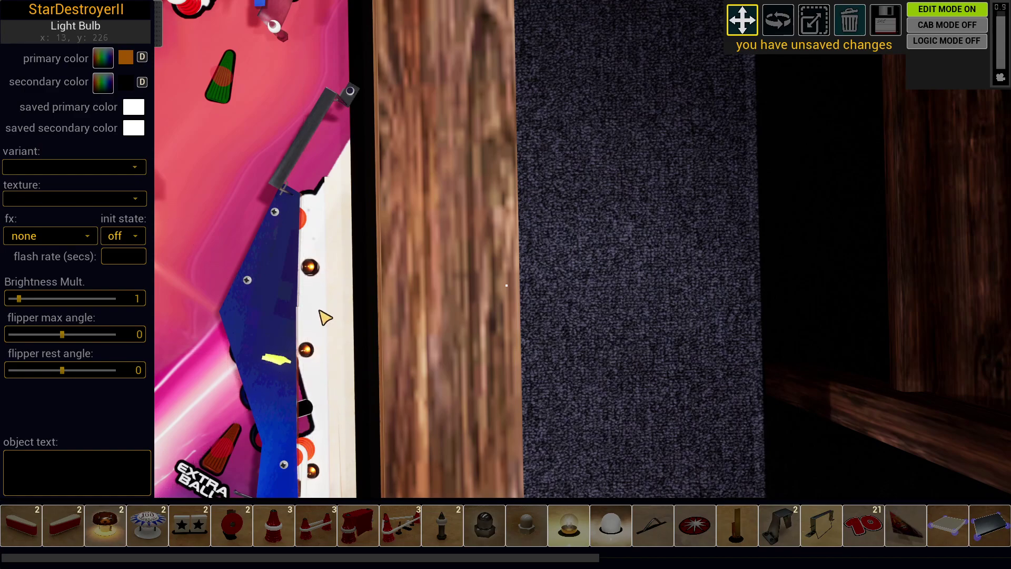
Move the upper light bulb toward the blue plastic's edge at x 75, y 220, and deselect it.
click(280, 262)
mouse_move(280, 261)
mouse_down()
mouse_move(275, 250)
mouse_move(266, 256)
mouse_up()
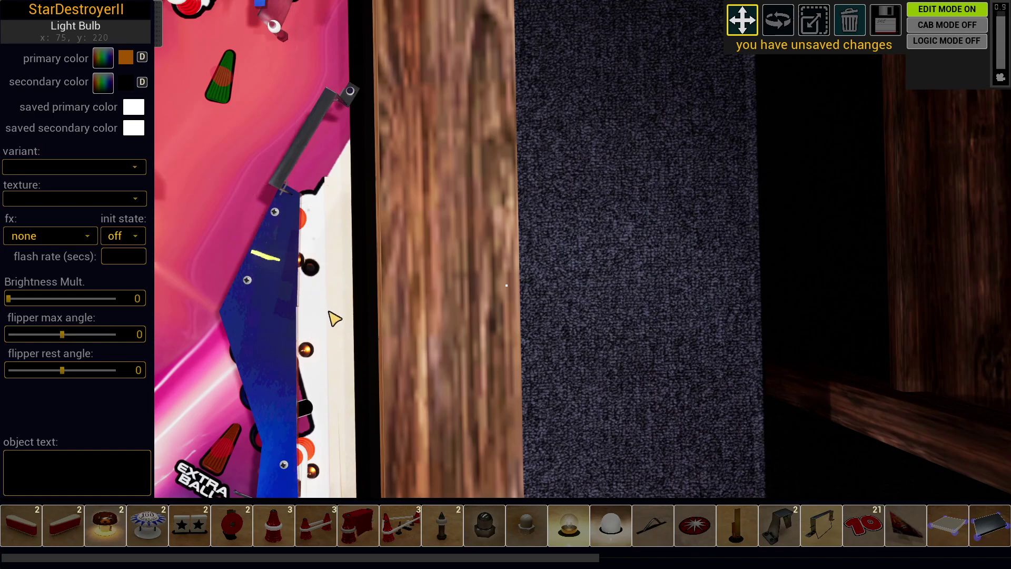
click(327, 230)
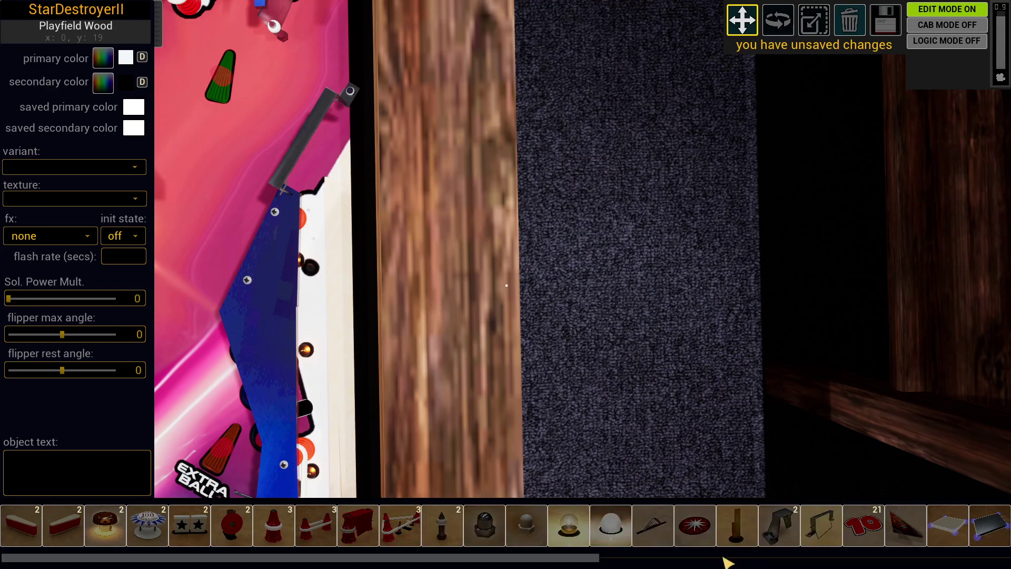
Add a guide wire to the shooter lane along the right blue plastic's straight edge at x -20, y 232.
drag(545, 563, 786, 563)
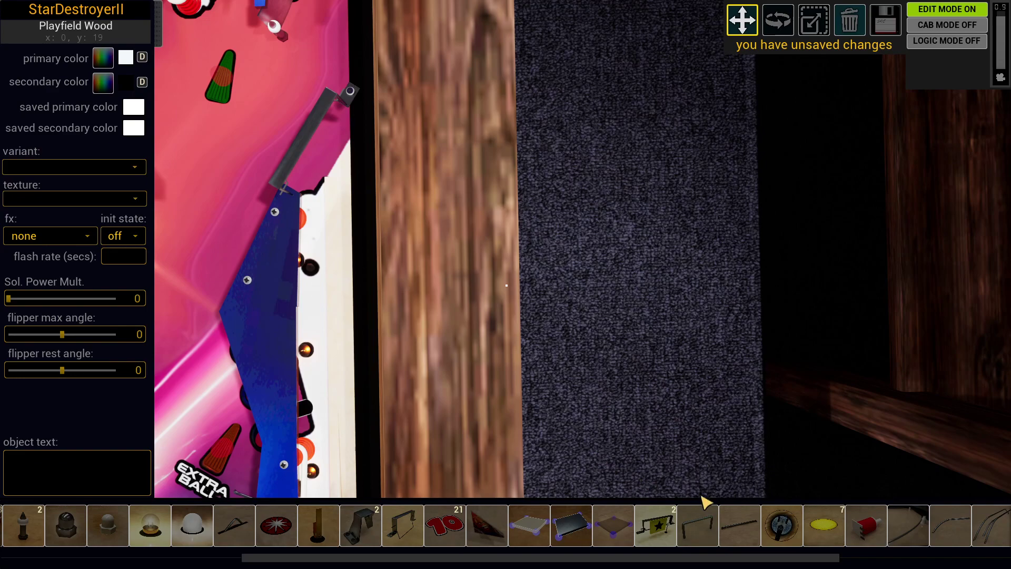
click(711, 534)
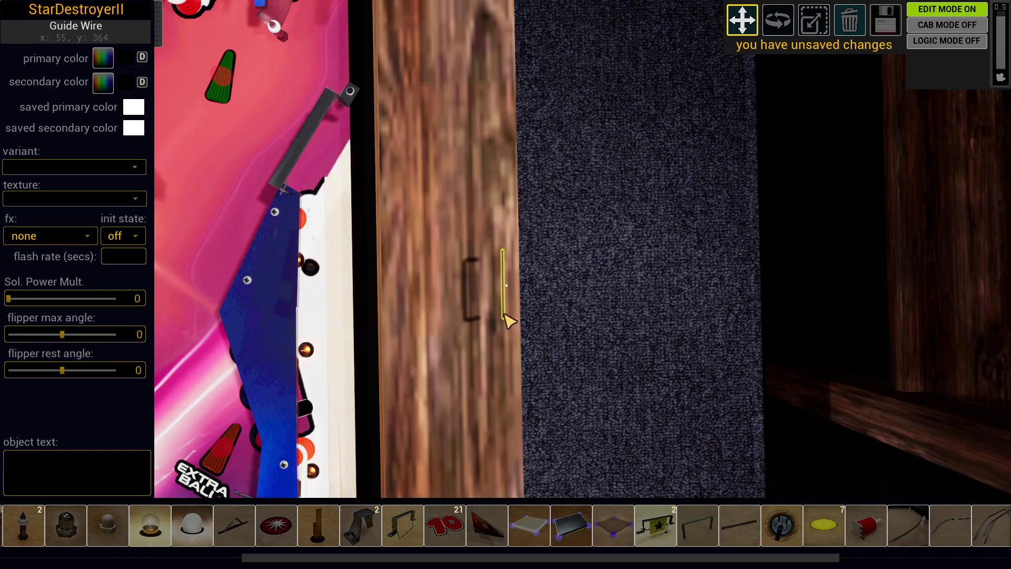
drag(506, 316, 308, 435)
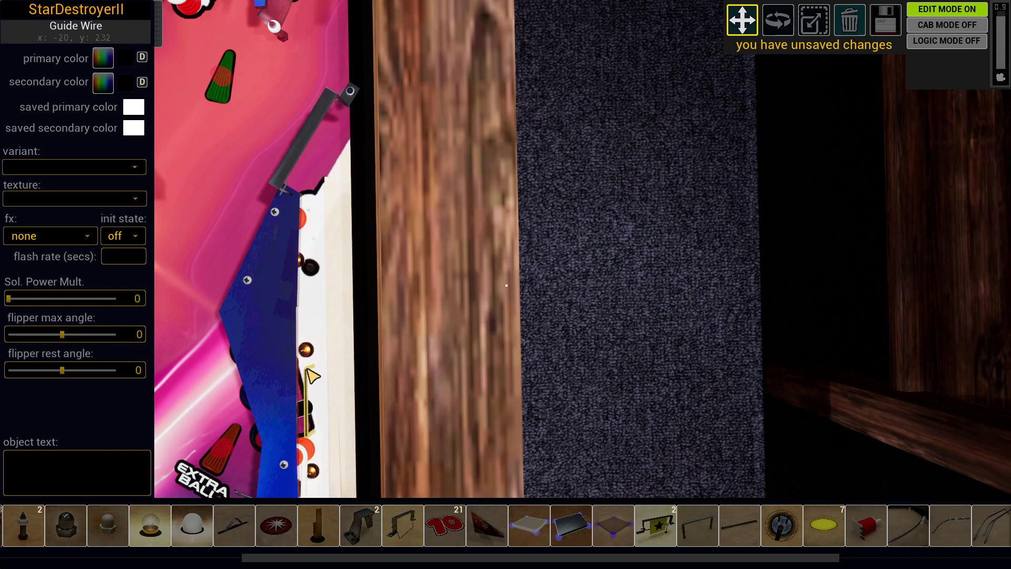
Stretch the guide wire's upper end along the blue plastic's straight edge to just below the plastic's tip, and deselect it.
key(g)
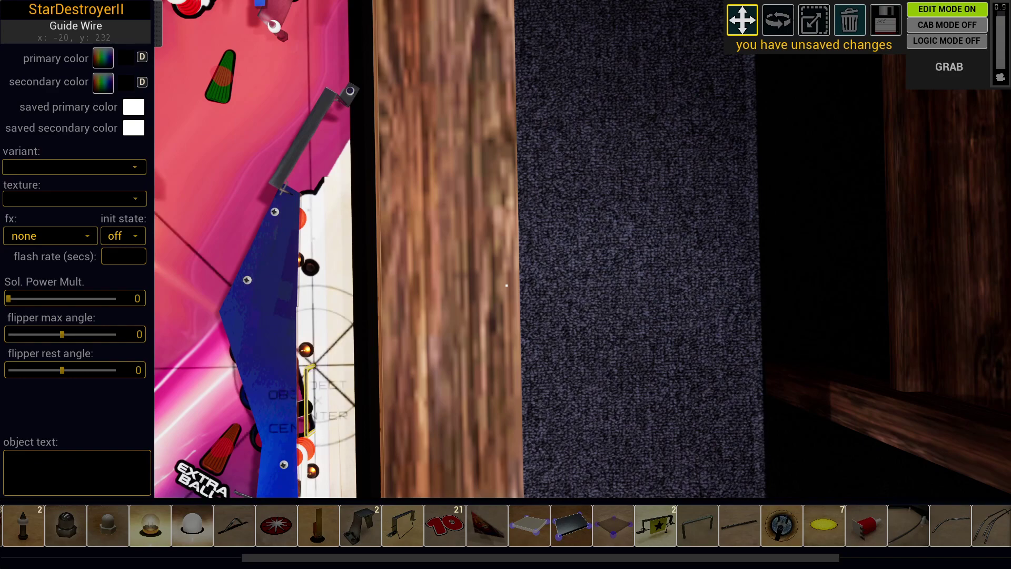
drag(315, 365, 305, 225)
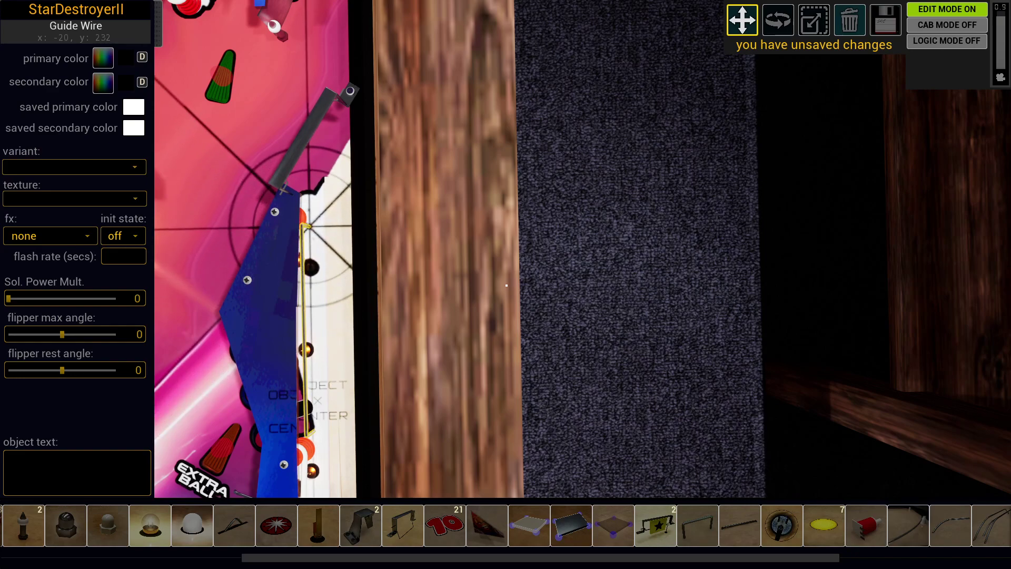
drag(306, 225, 306, 225)
click(343, 346)
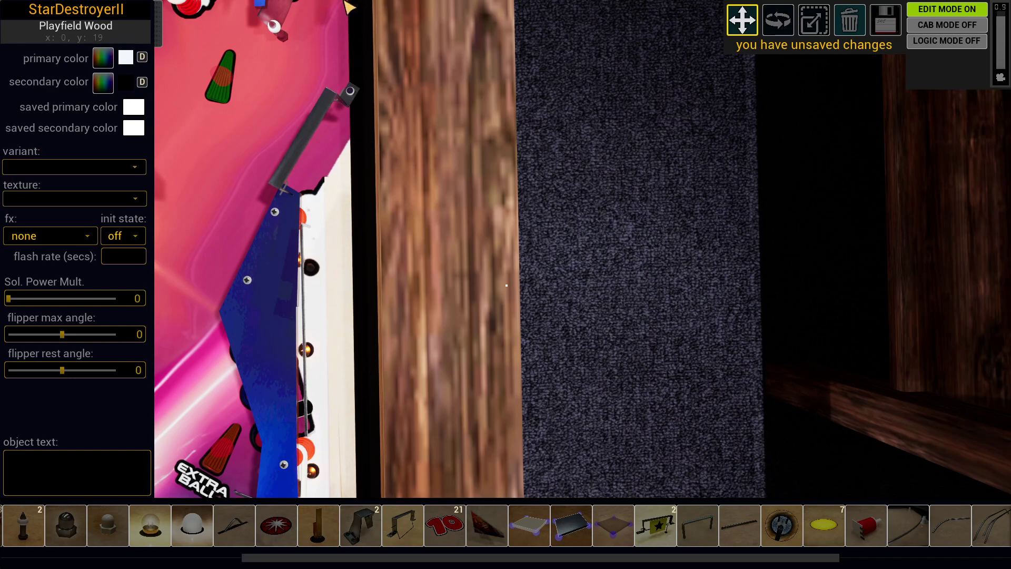
Move the metal gate at the top of the shooter lane slightly toward the side wall, to x 141, y 251.
click(293, 168)
drag(293, 168, 321, 144)
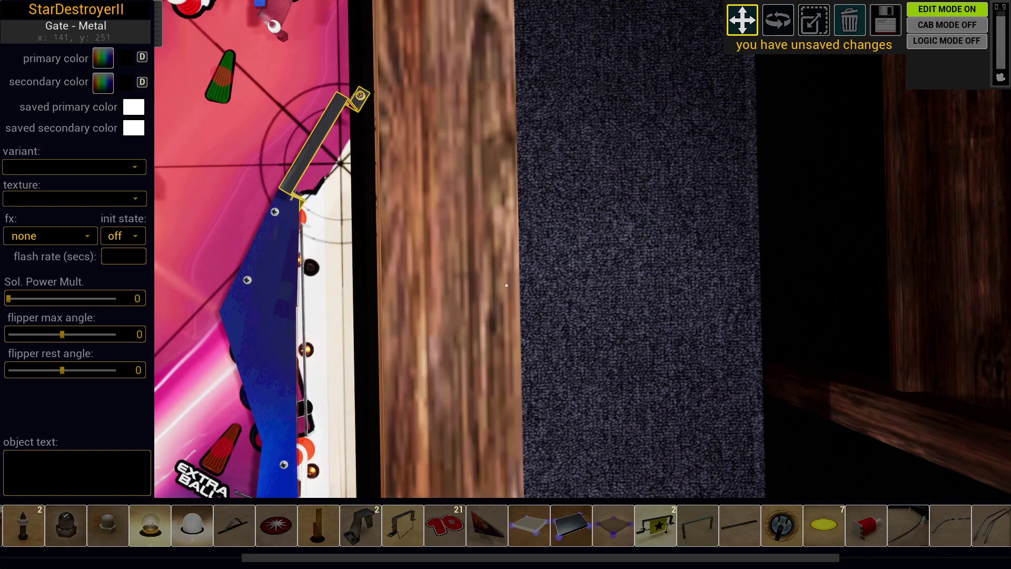
drag(342, 166, 344, 166)
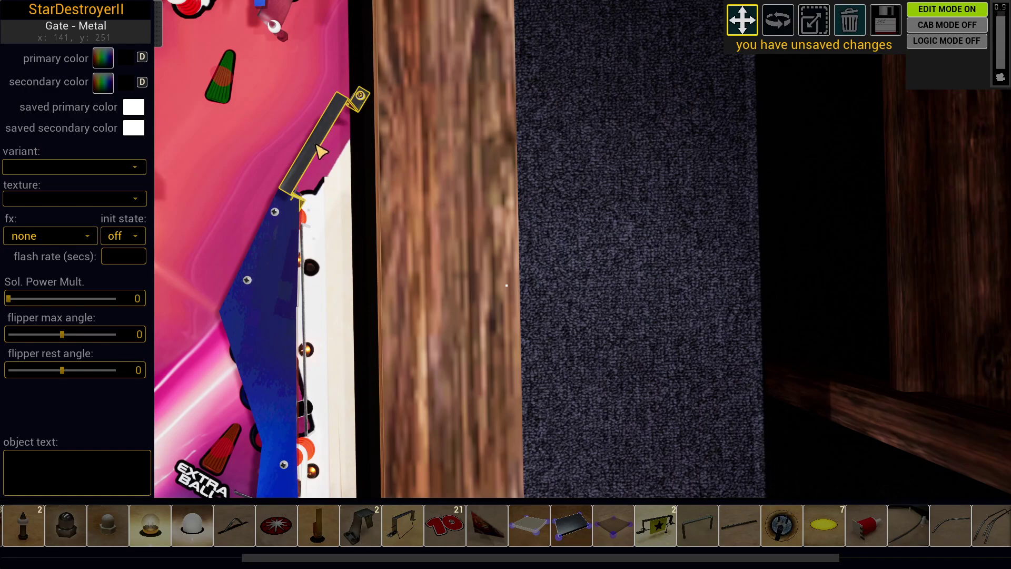
Rotate the metal gate slightly so it lines up with the blue plastic's tip, and save the table.
key(r)
drag(316, 145, 316, 145)
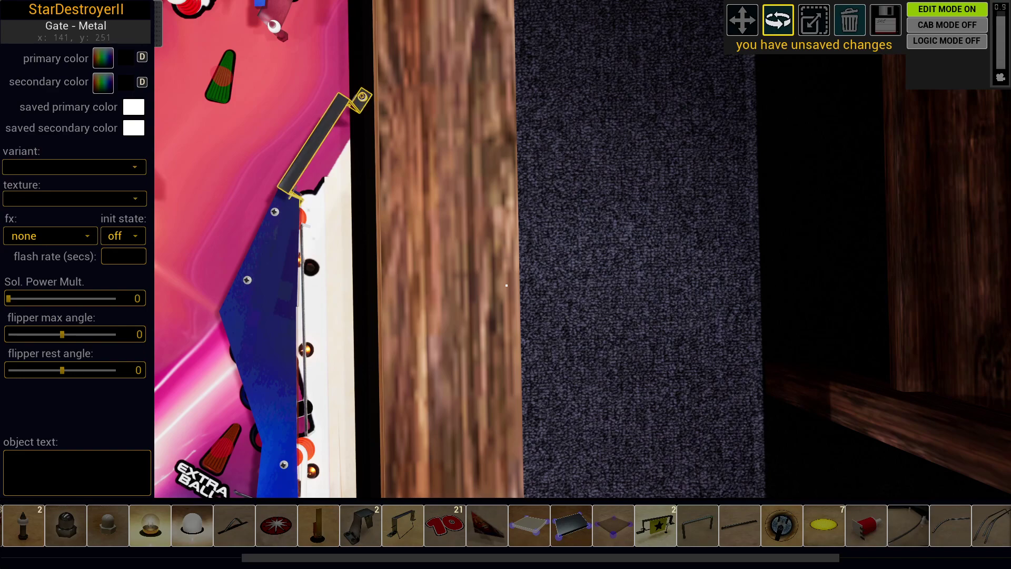
drag(316, 145, 322, 222)
key(w)
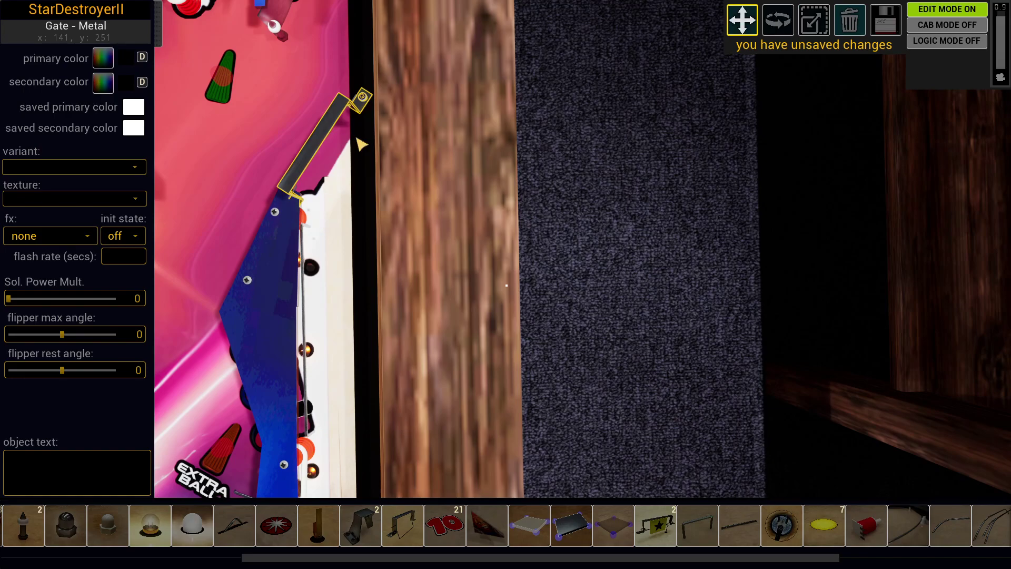
key(ctrl+s)
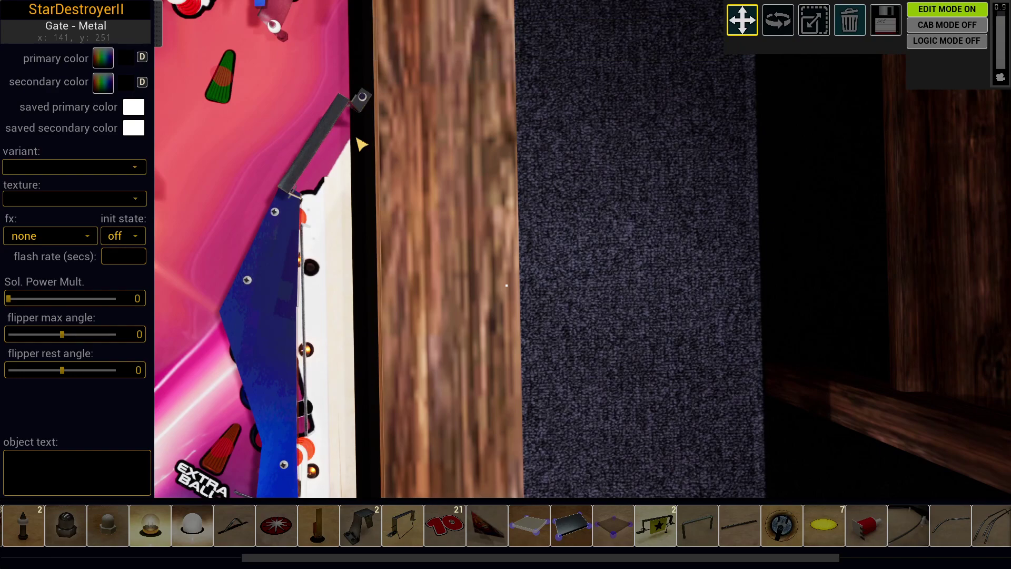
Play-test the StarDestroyerII table by starting a game and launching a ball, and return to edit mode.
key(e)
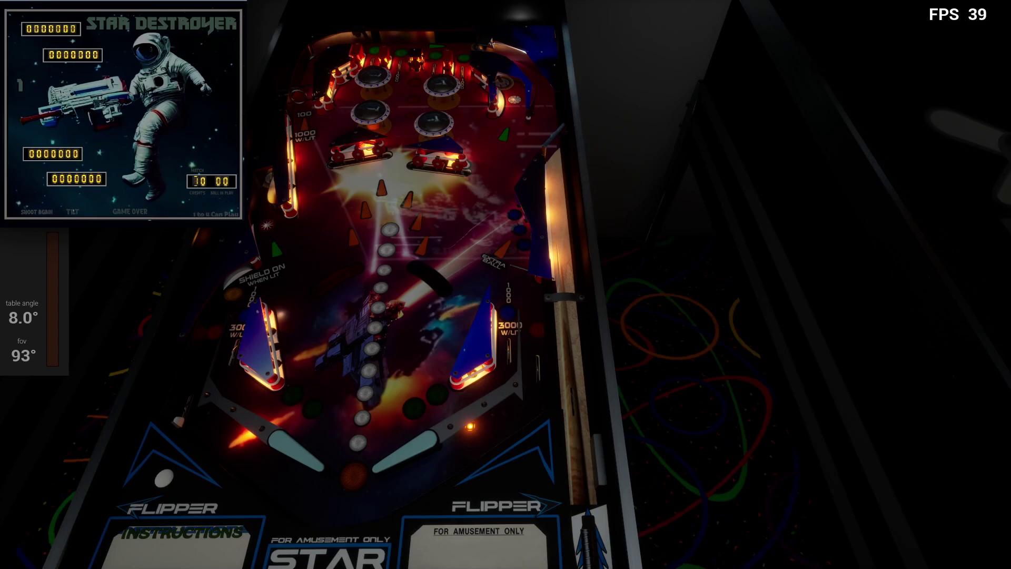
key(1)
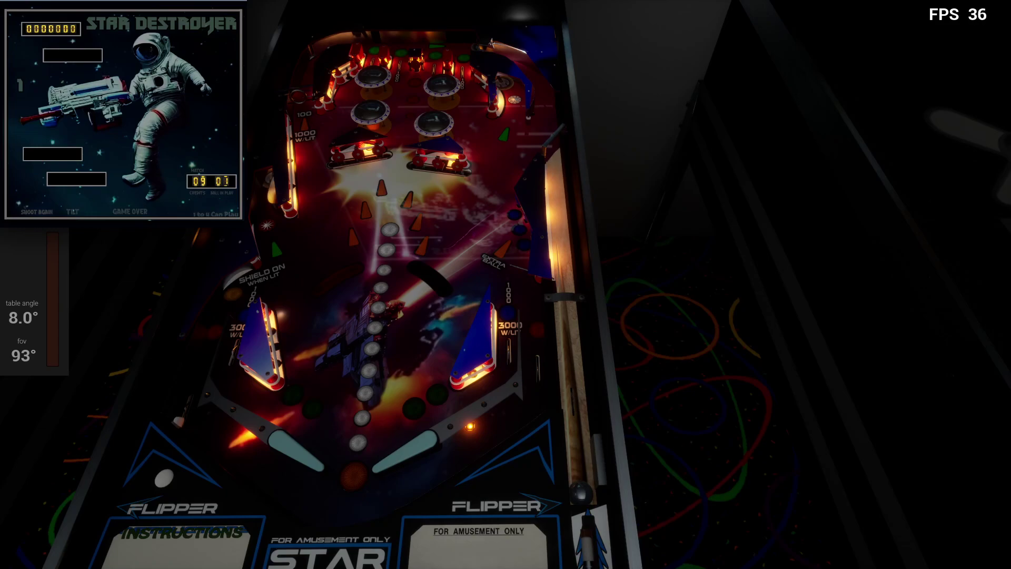
key(Return)
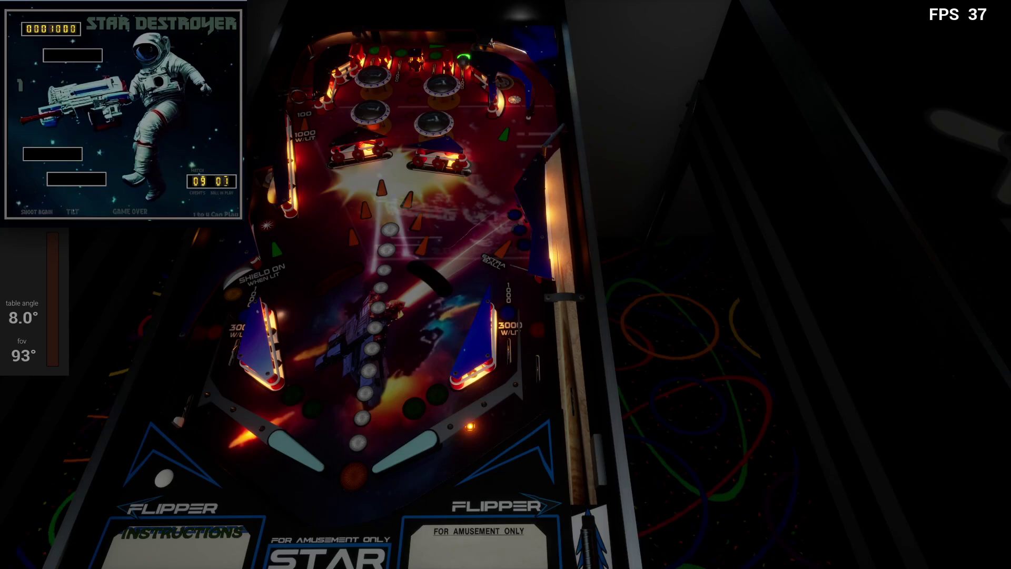
key(Shift_R)
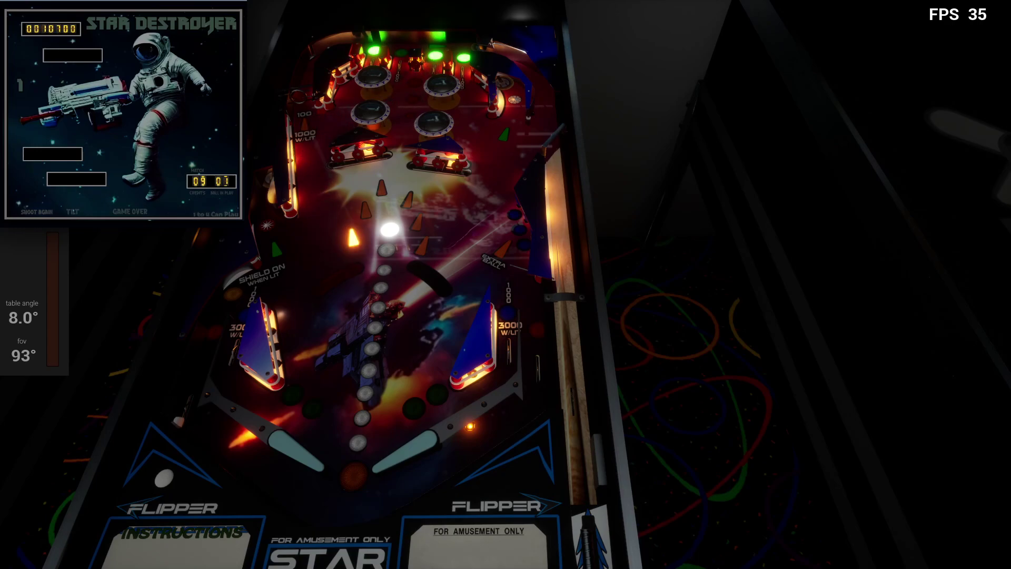
key(Escape)
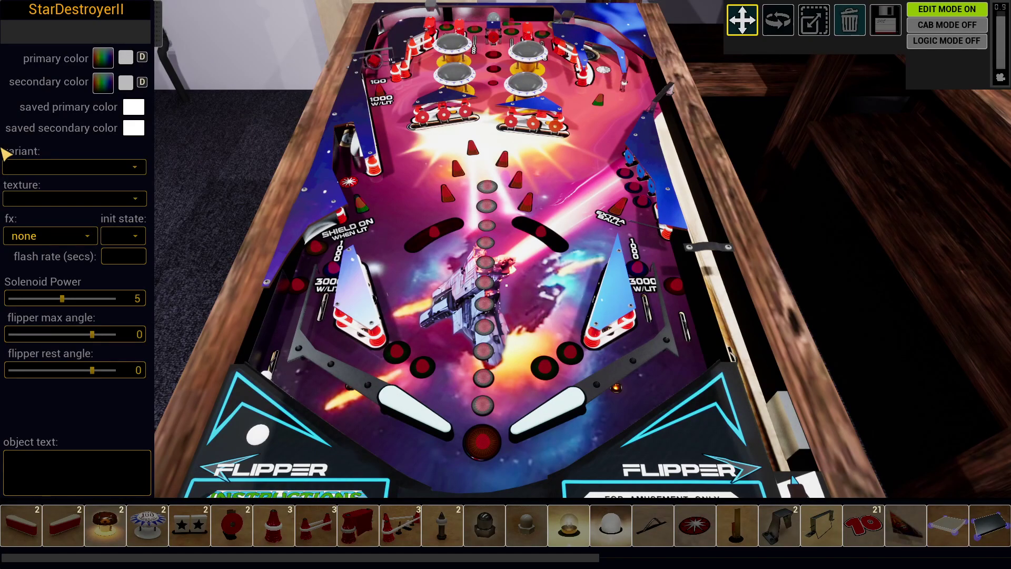
Load the HeavyGunner table from the main menu's table list and switch to its edit mode.
key(Escape)
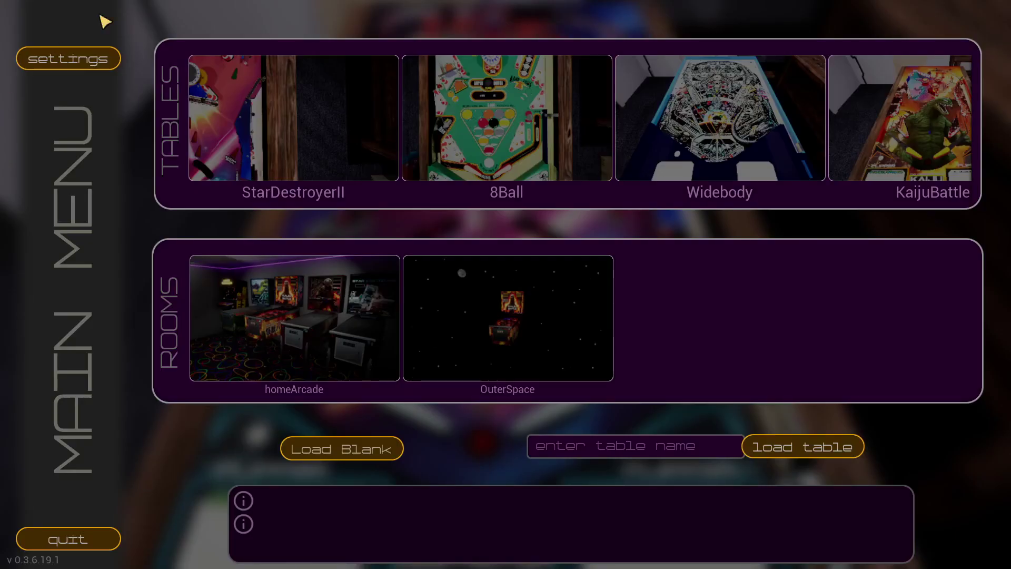
scroll(685, 139, down, 1)
scroll(682, 135, down, 10)
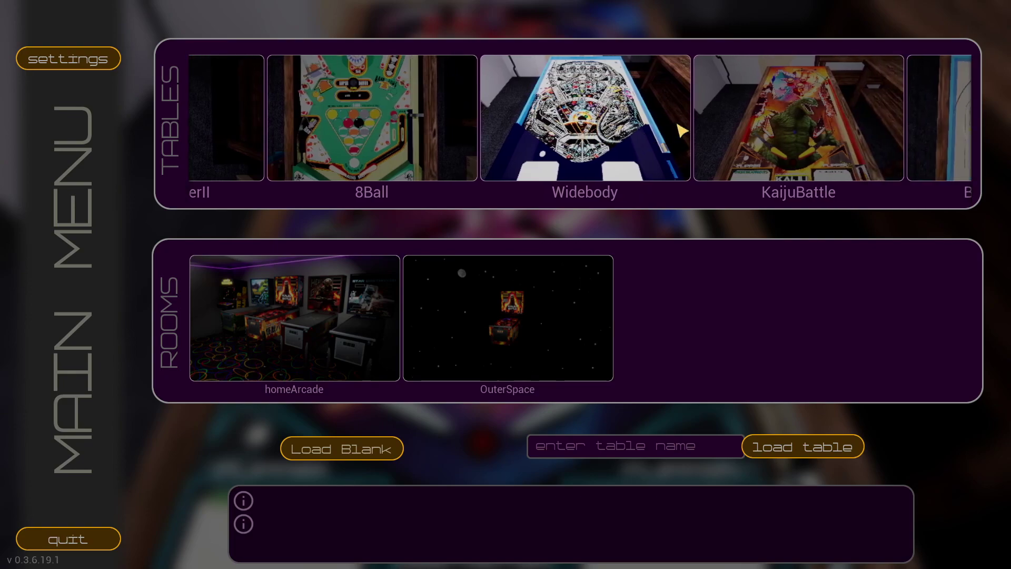
scroll(682, 130, down, 7)
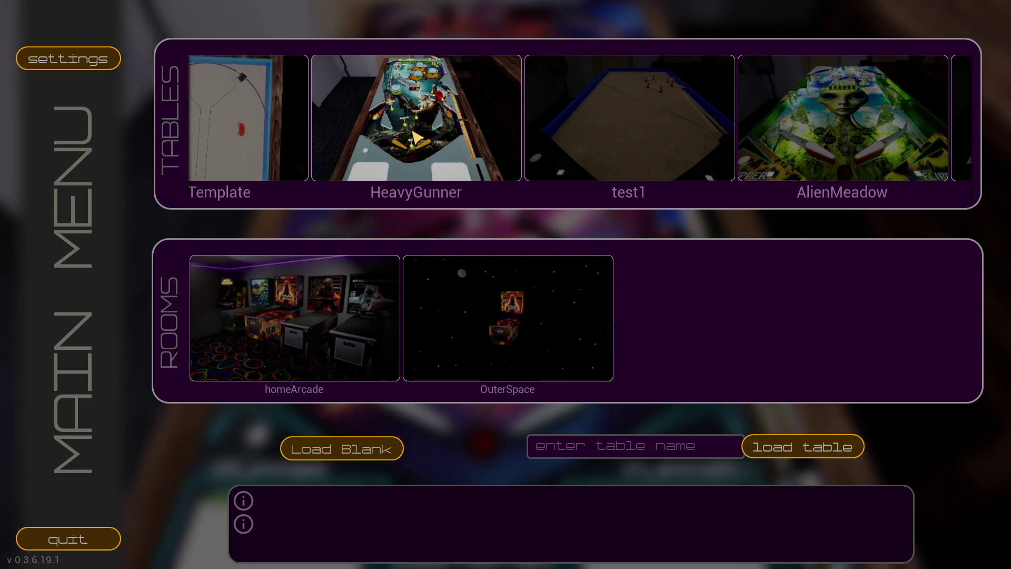
click(417, 138)
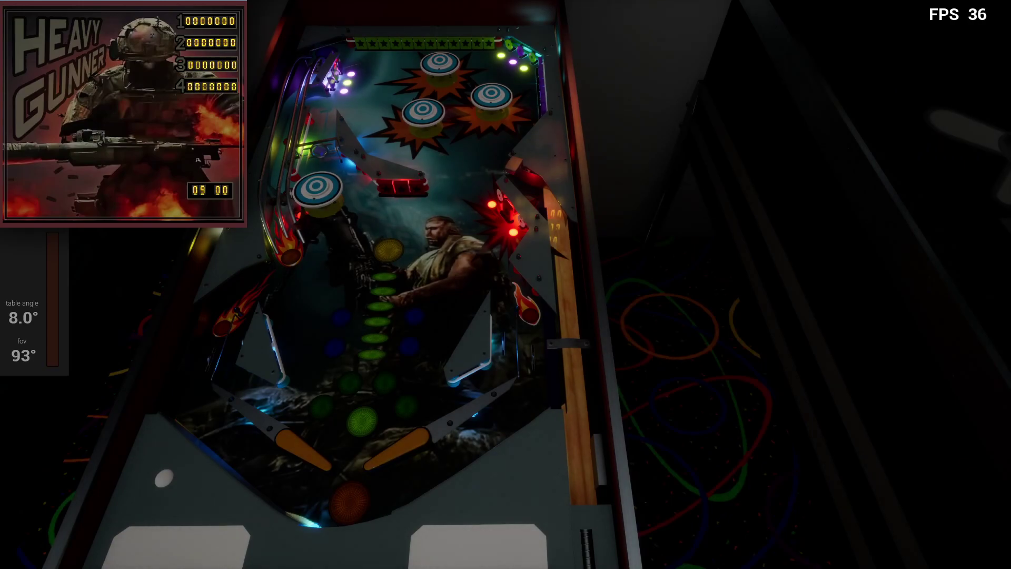
key(Escape)
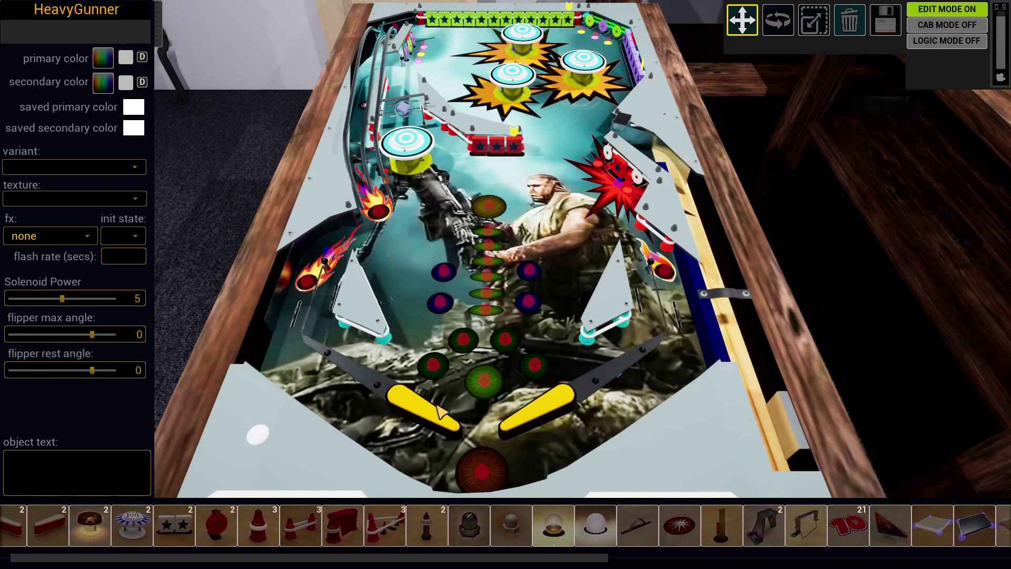
Examine the HeavyGunner playfield and the properties of the lower-left thumper bumper in the upper group of three.
click(586, 346)
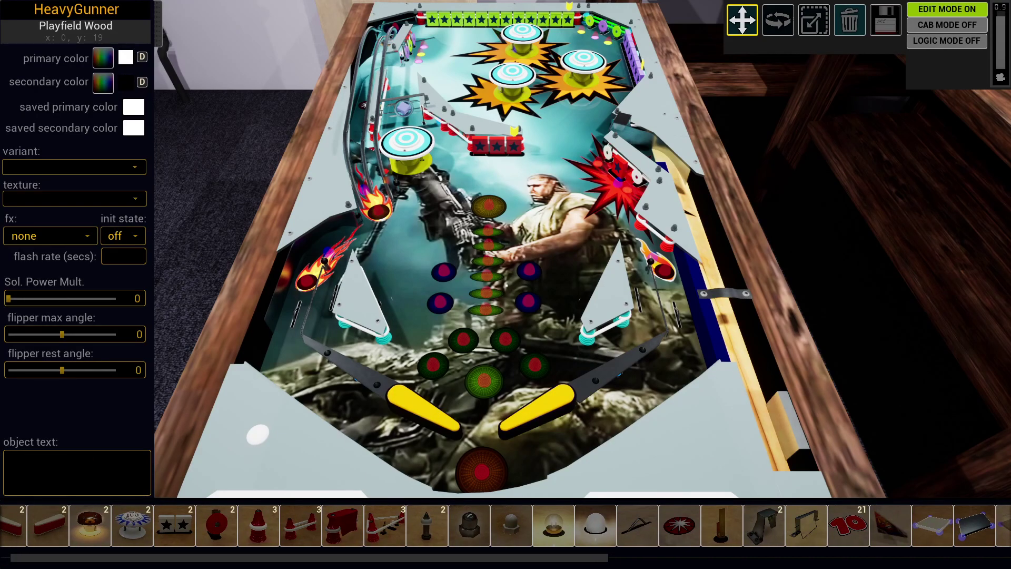
scroll(576, 372, up, 5)
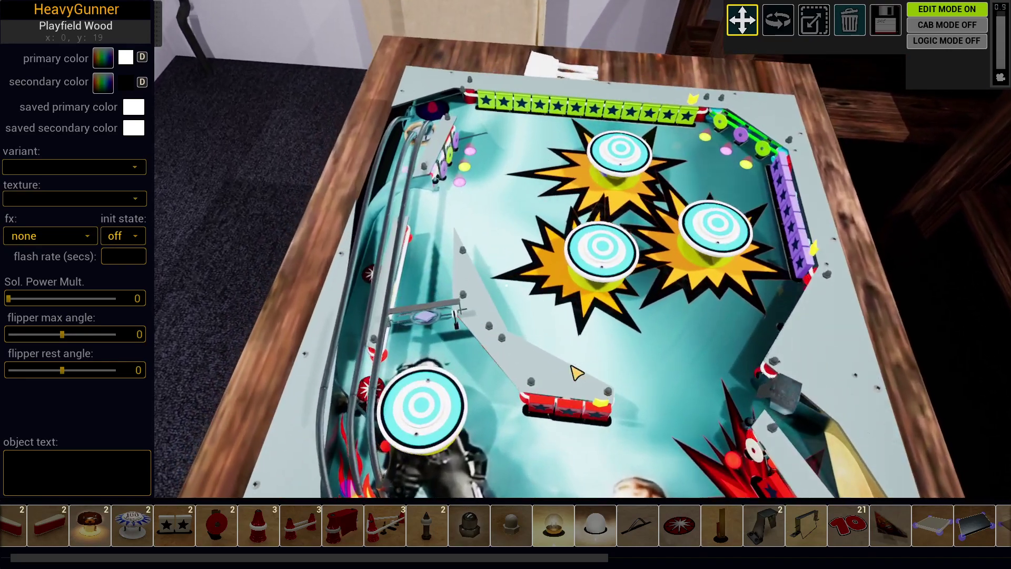
drag(575, 373, 568, 490)
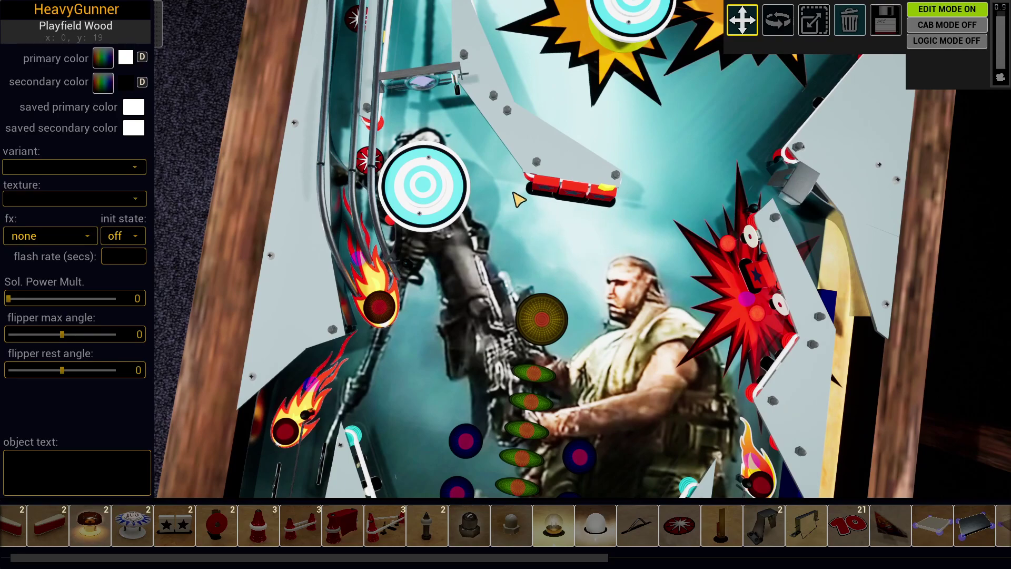
key(s)
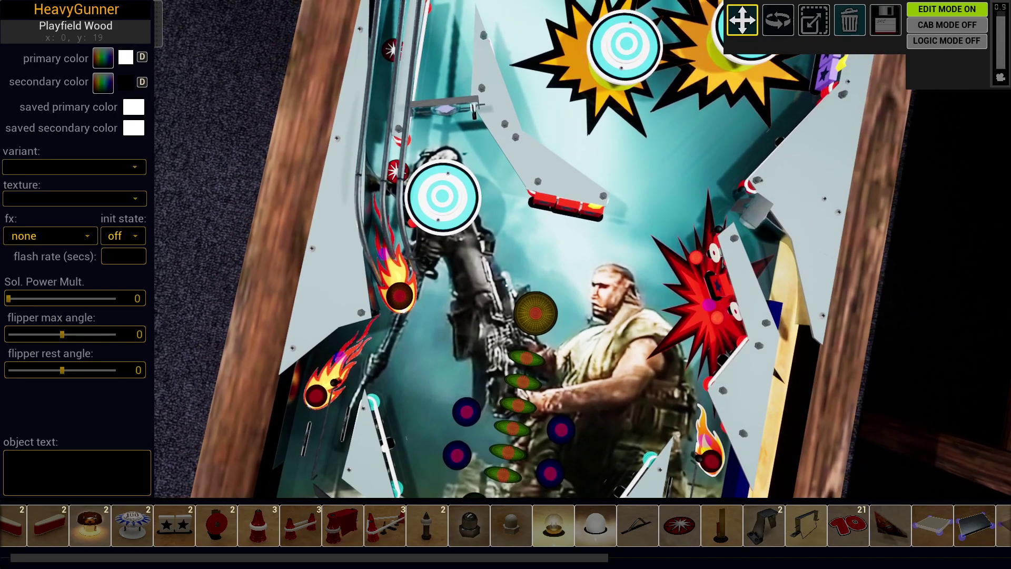
key(s)
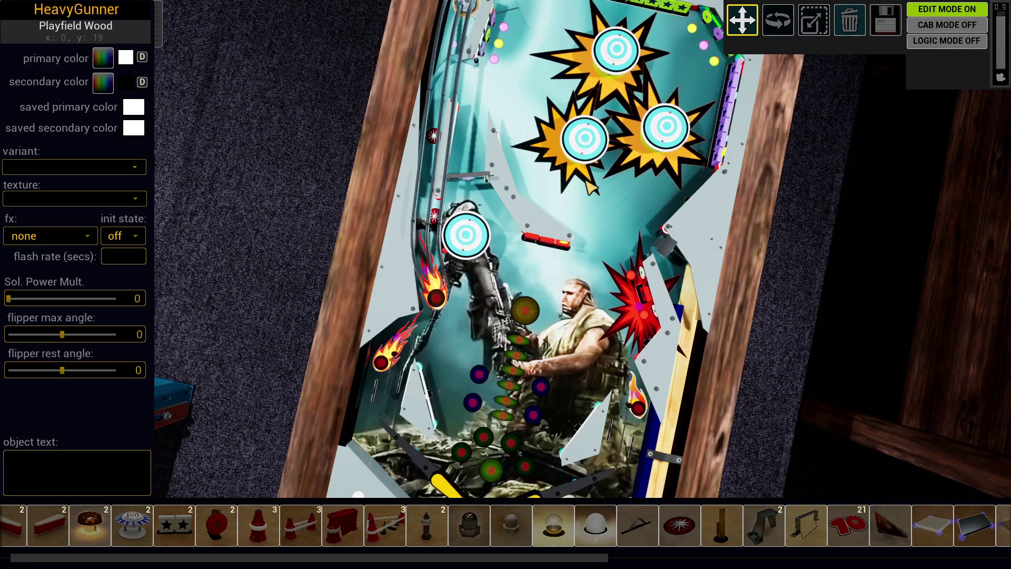
drag(587, 182, 614, 183)
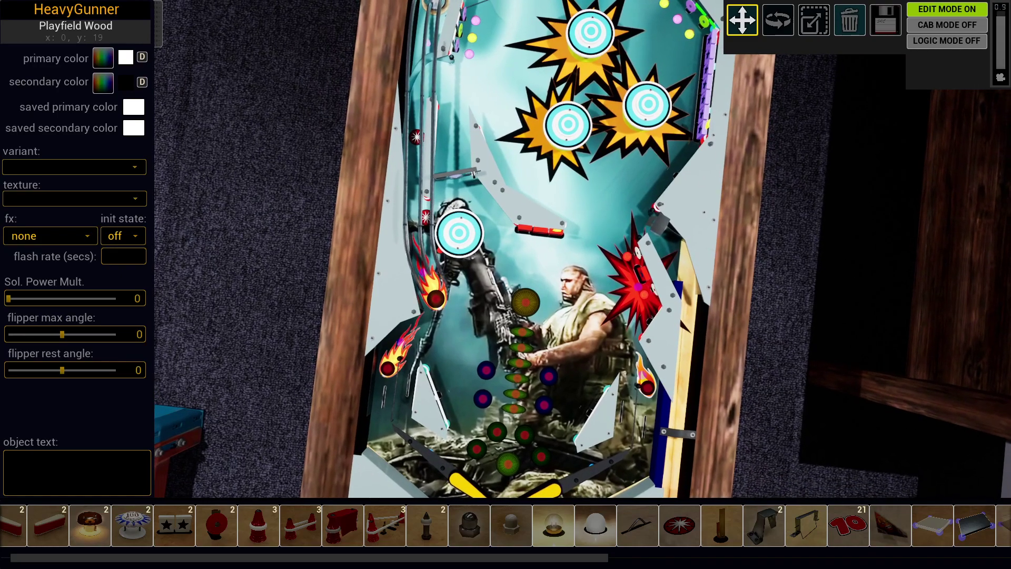
click(568, 128)
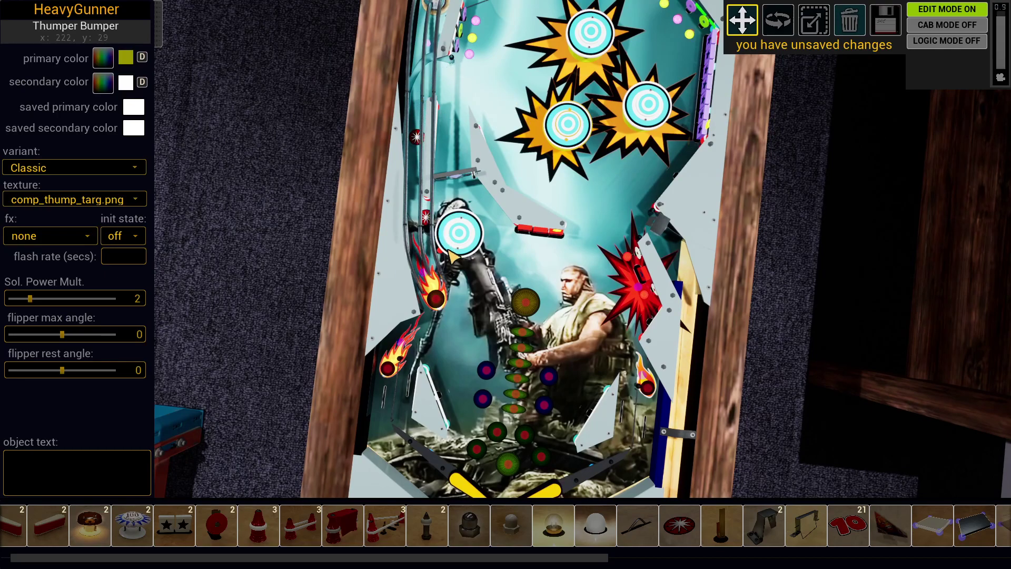
Add a metal post beside the upper group's lower-left thumper bumper at x 219, y -11, and deselect it.
click(582, 189)
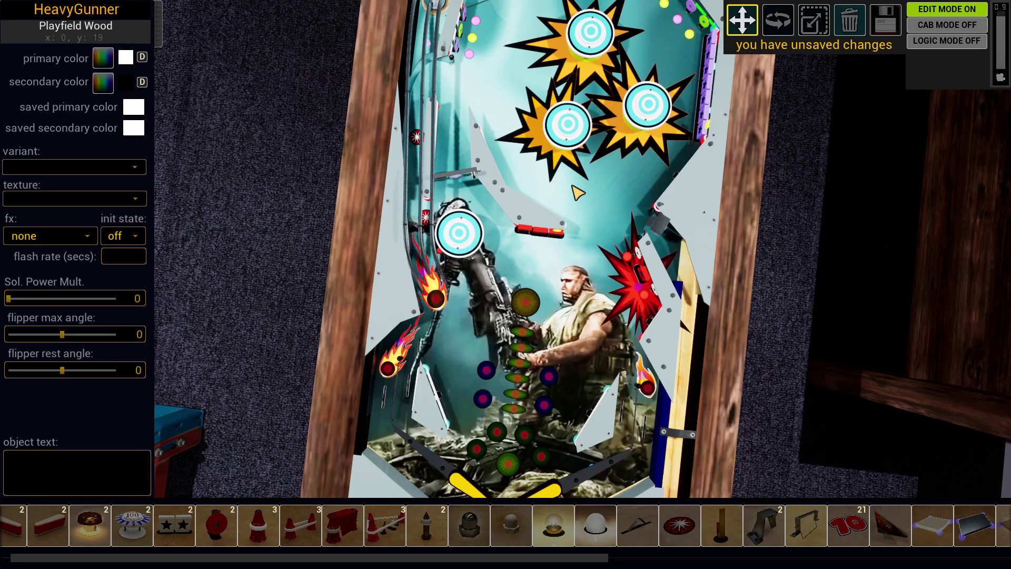
click(427, 540)
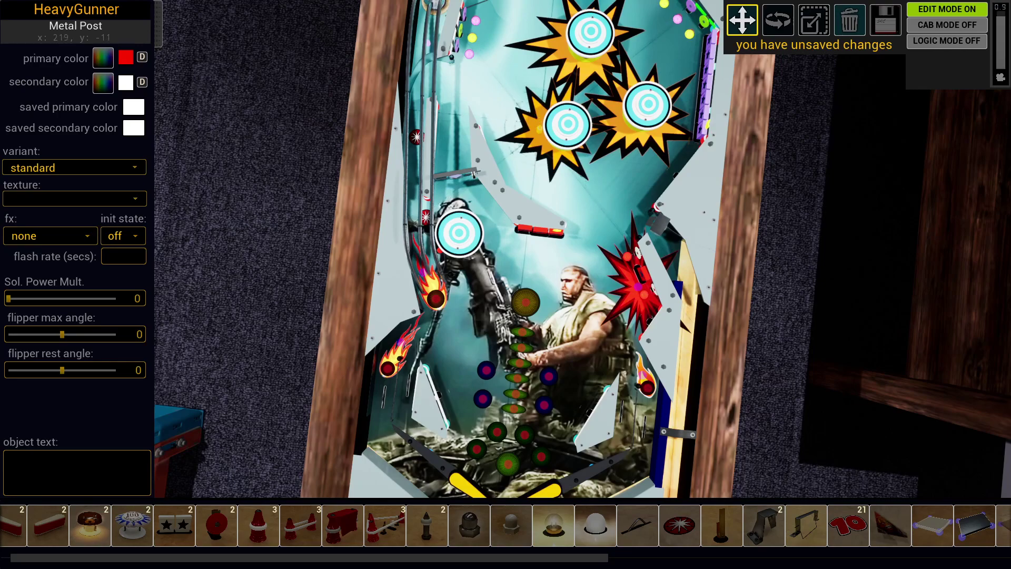
click(602, 235)
Set the solenoid power multiplier of the thumper bumper next to the new metal post to 1.25.
click(571, 132)
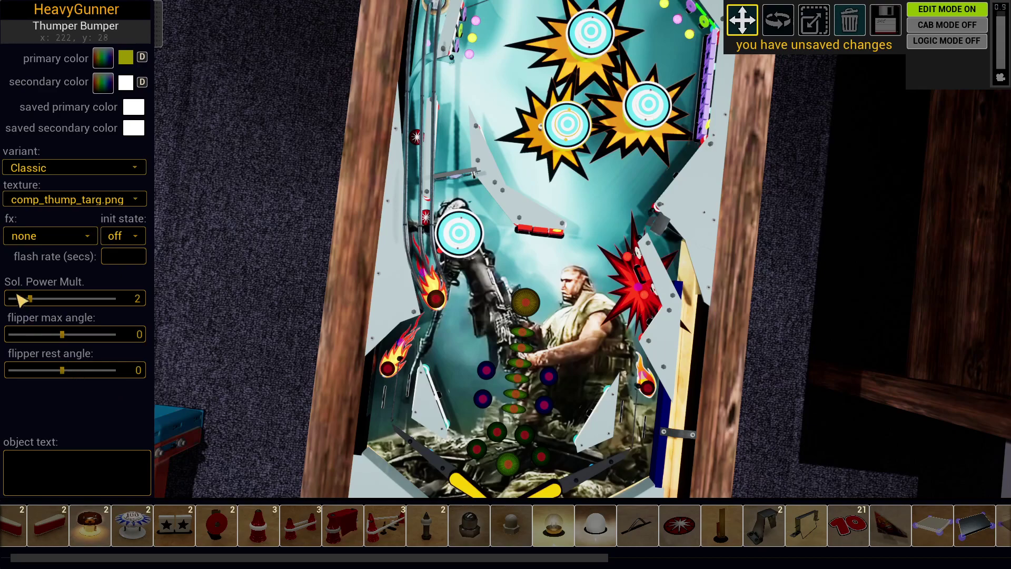
drag(31, 298, 18, 298)
drag(120, 298, 140, 298)
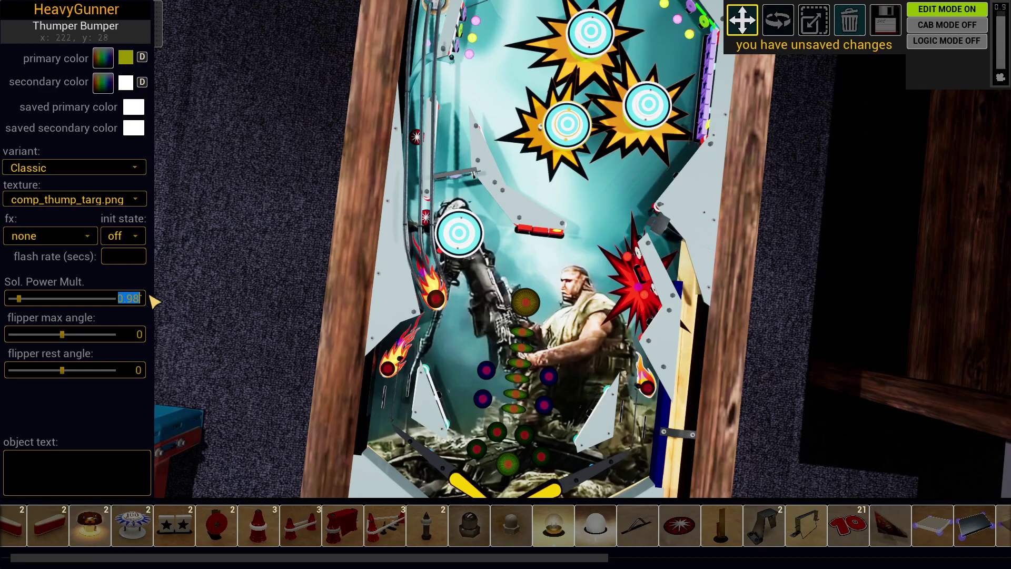
text(1.25)
click(574, 225)
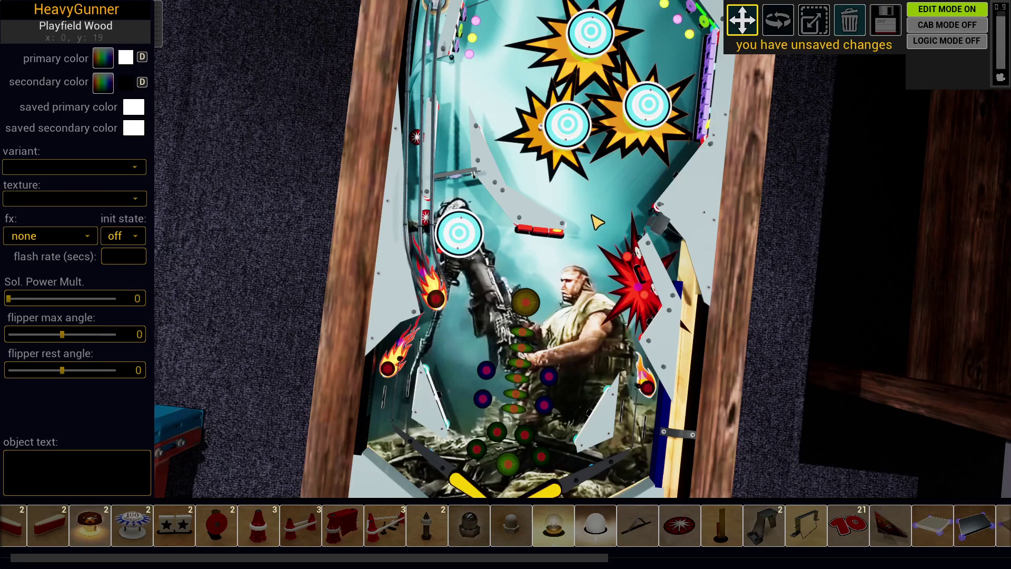
Reposition the metal post beside the lower-left thumper bumper at x 217, y -14.
click(547, 132)
drag(540, 128, 536, 153)
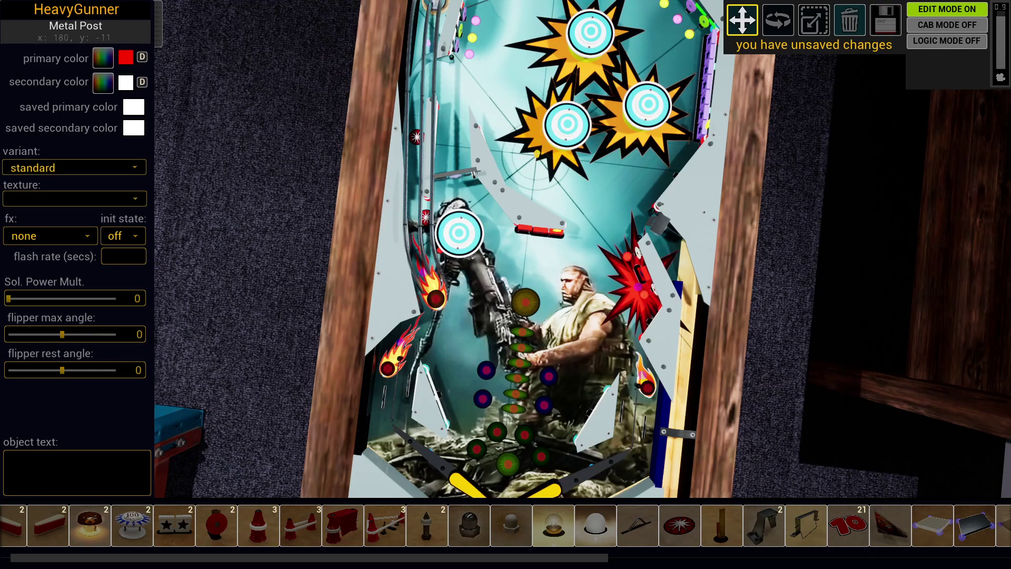
drag(536, 153, 537, 131)
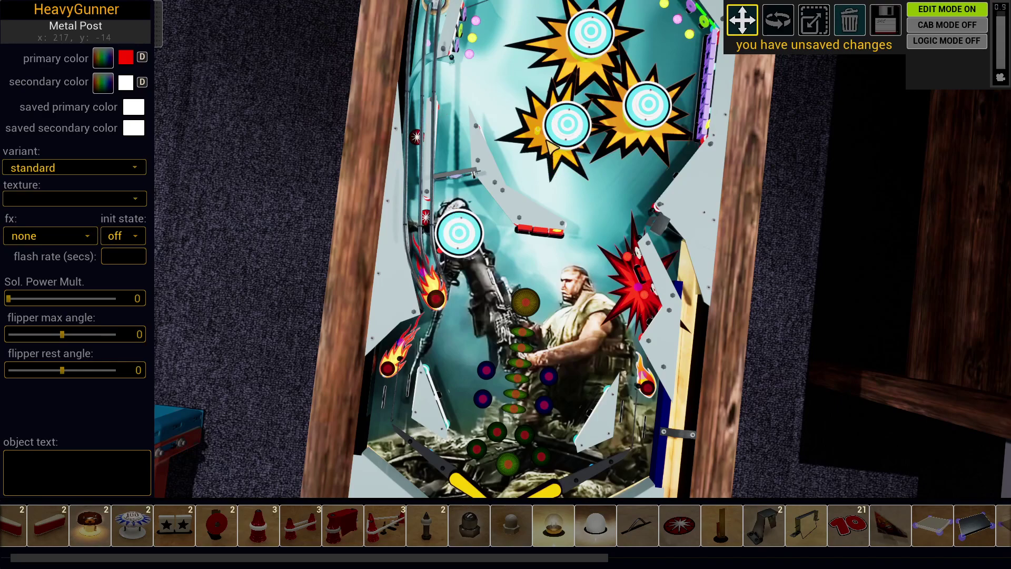
Deselect the metal post and set the lower right flipper's solenoid power multiplier to 0 and its max angle to 50.
key(Up)
click(604, 205)
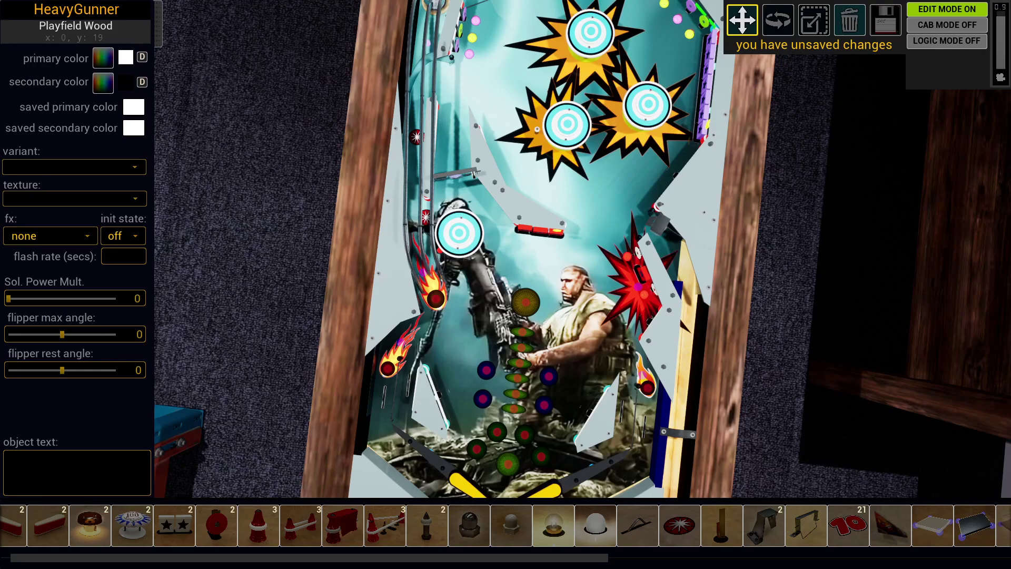
key(w)
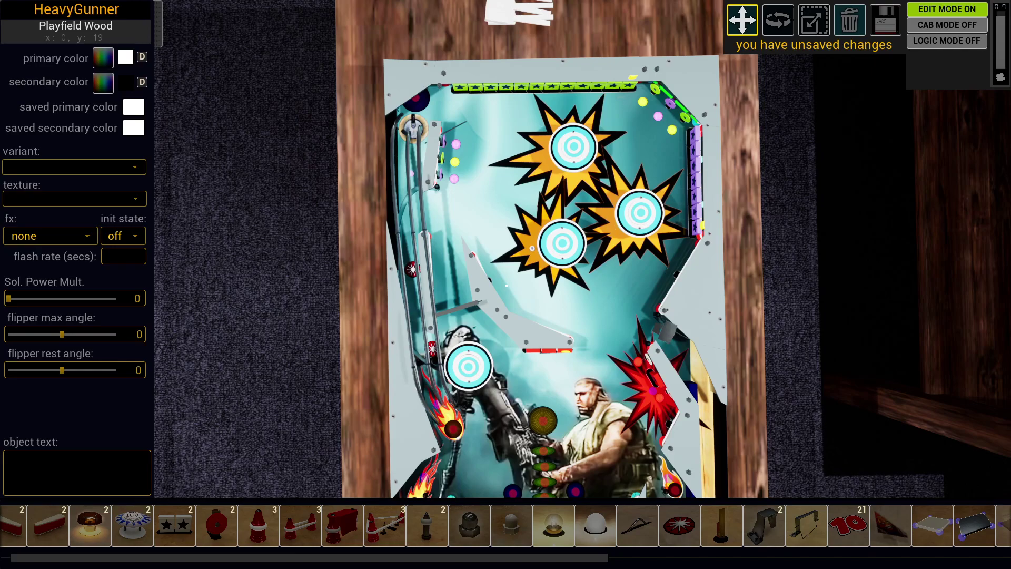
key(s)
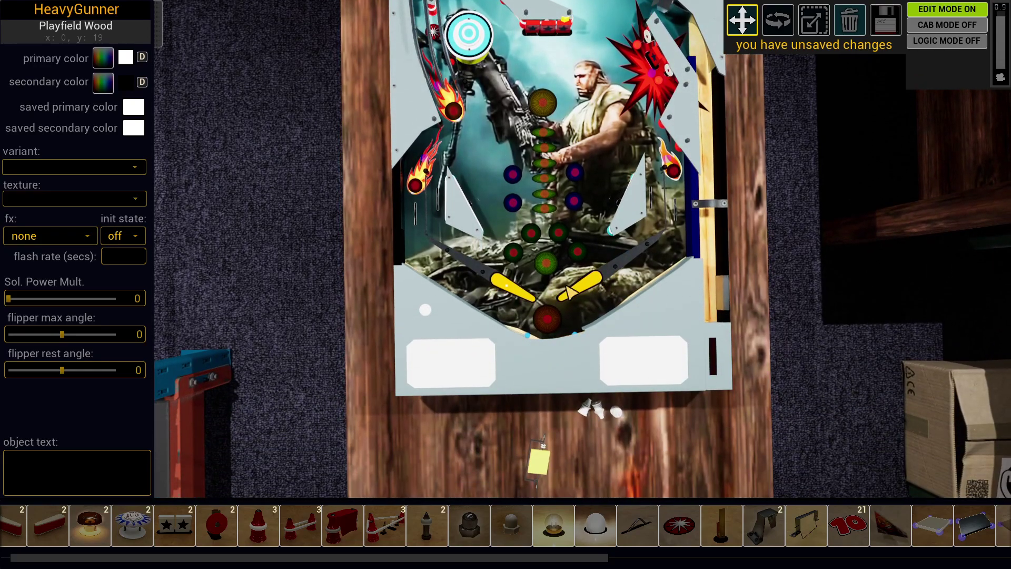
click(581, 290)
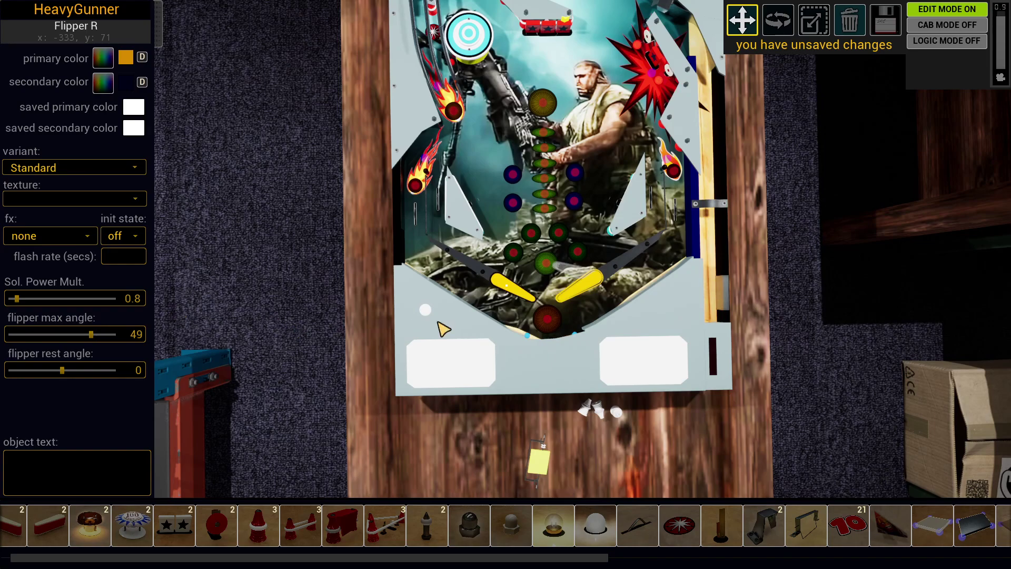
click(137, 299)
text(0)
click(128, 336)
text(0)
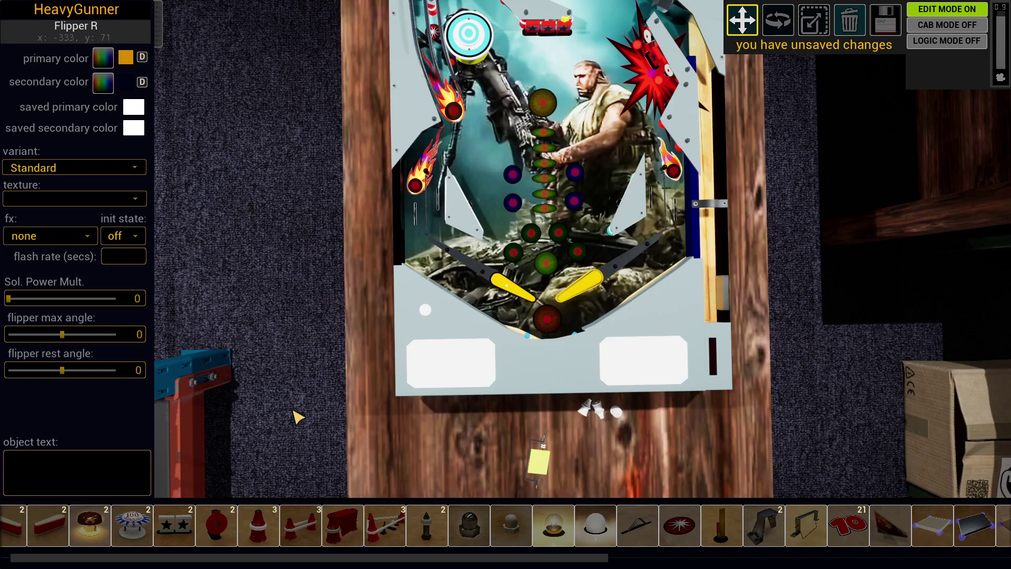
text(50)
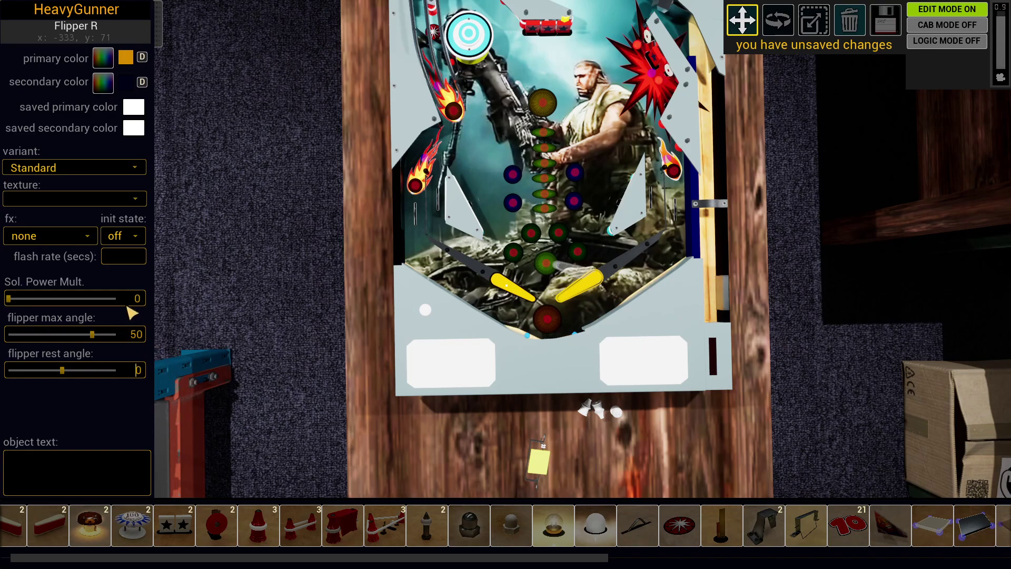
Set the lower right flipper's solenoid power multiplier to 0.8 and deselect the flipper.
click(10, 300)
mouse_move(10, 298)
mouse_down()
mouse_move(53, 298)
mouse_move(7, 316)
mouse_up()
drag(134, 296, 148, 295)
key(BackSpace)
text(.8)
click(532, 313)
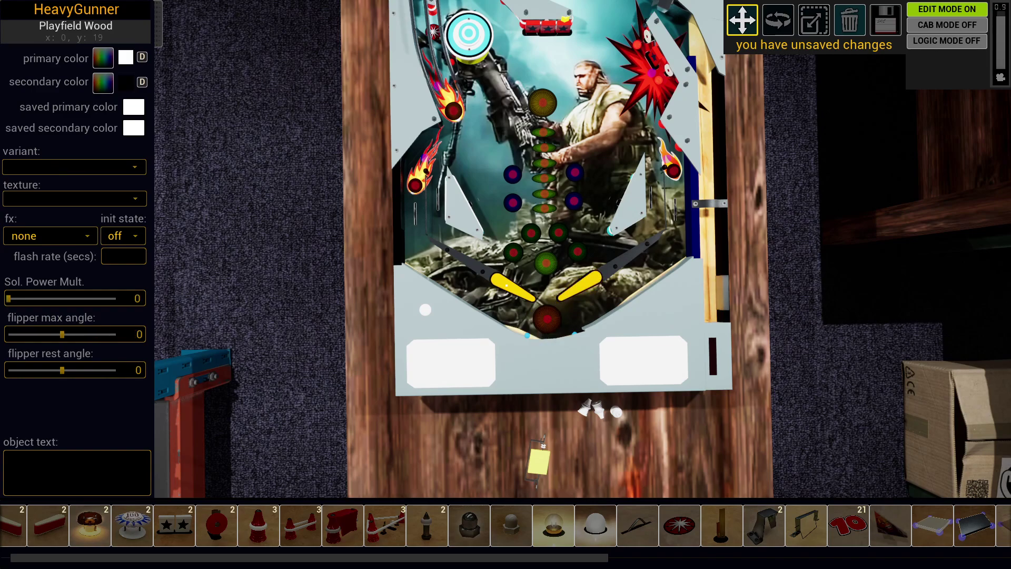
Delete the metal post beside the upper group's lower-left thumper bumper, and move that bumper to x 231, y 11.
key(w)
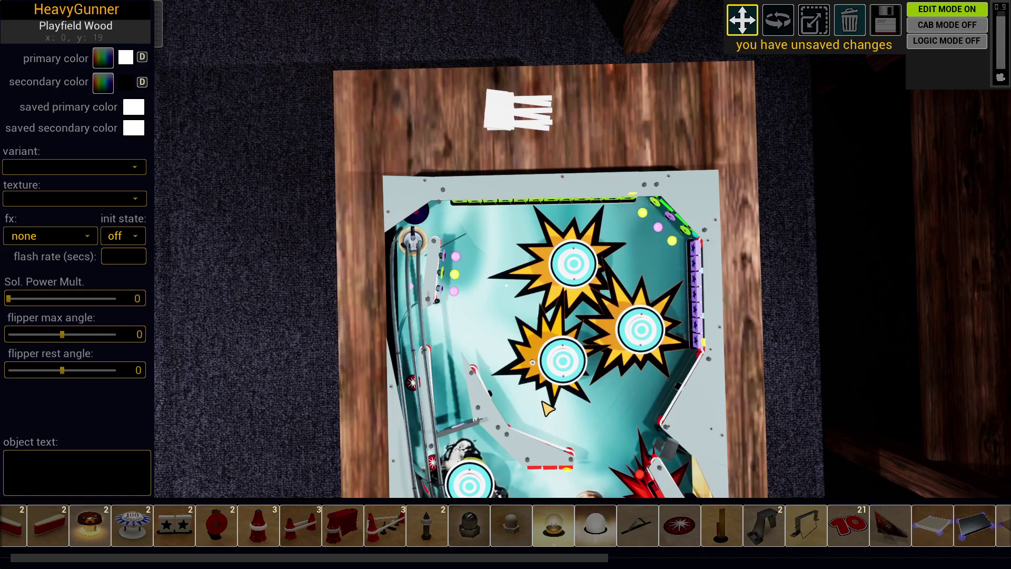
click(532, 362)
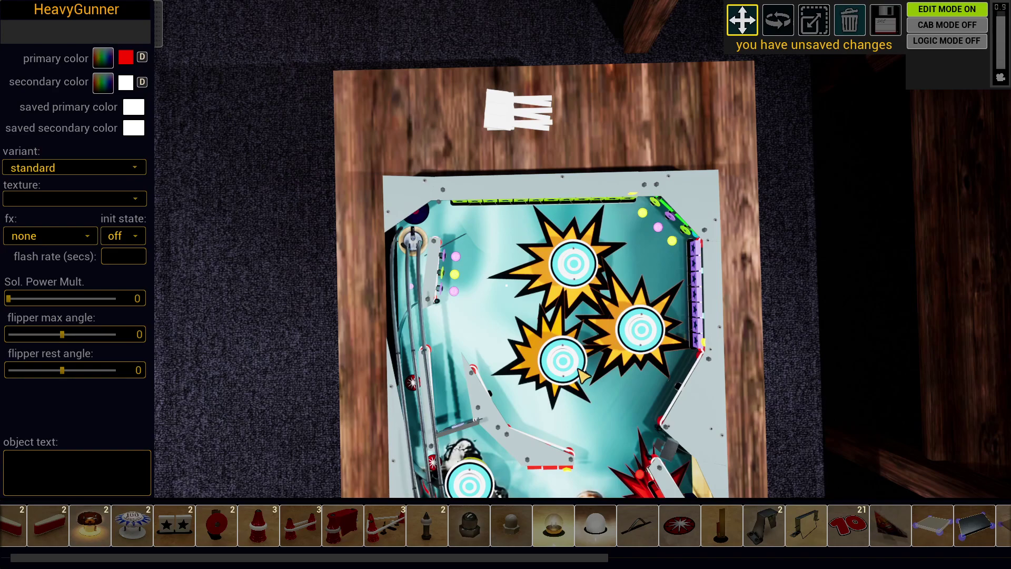
drag(583, 375, 570, 369)
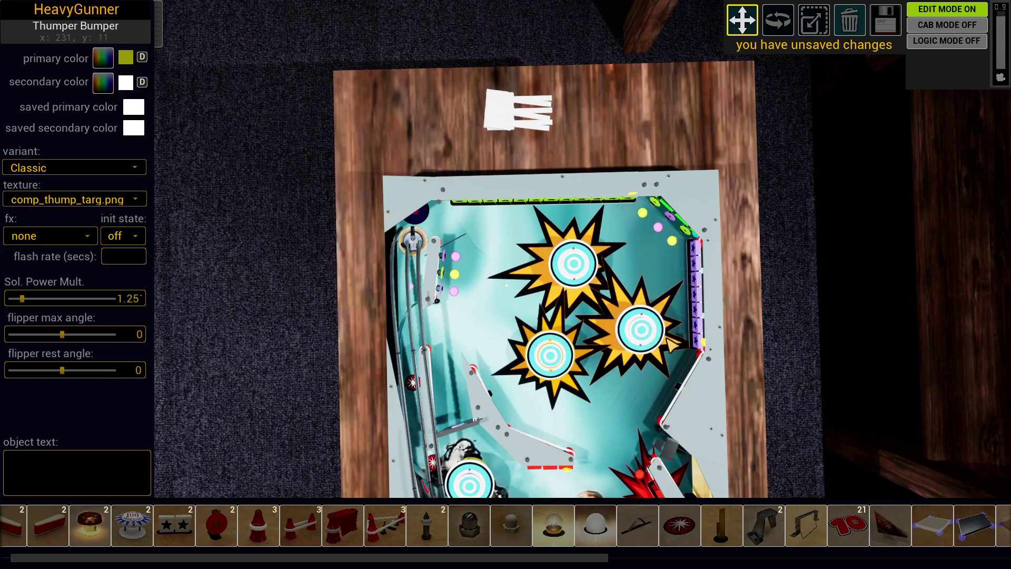
click(617, 416)
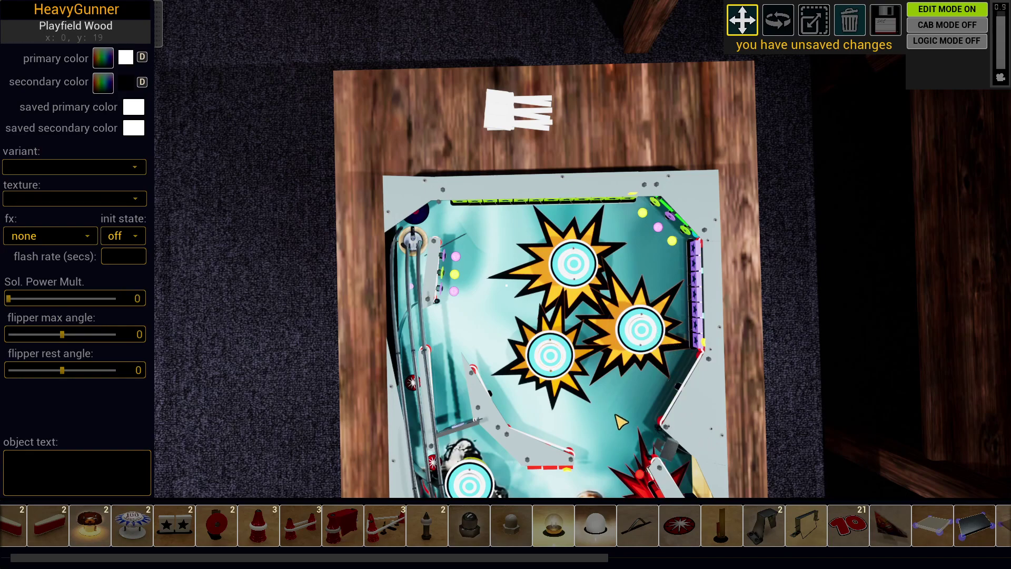